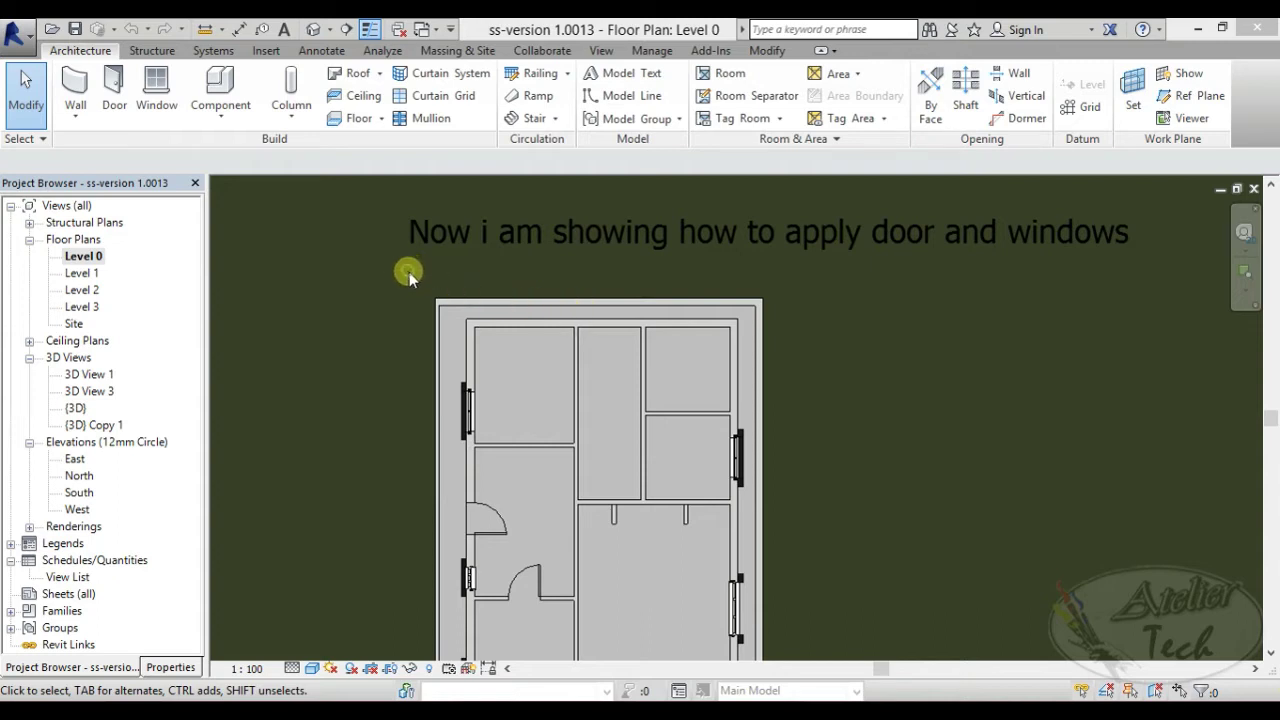
Place a single-flush door in the wall between the top-left room and the narrow room.
type("just follow me...")
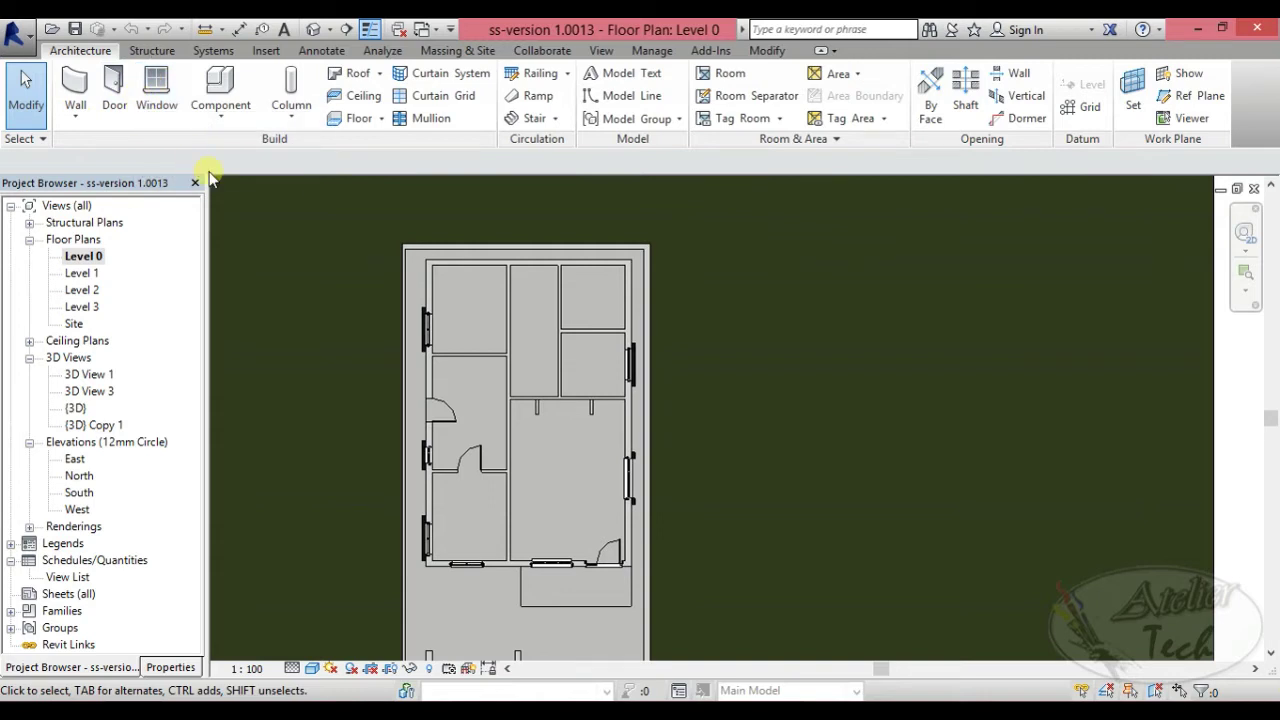
left_click(114, 90)
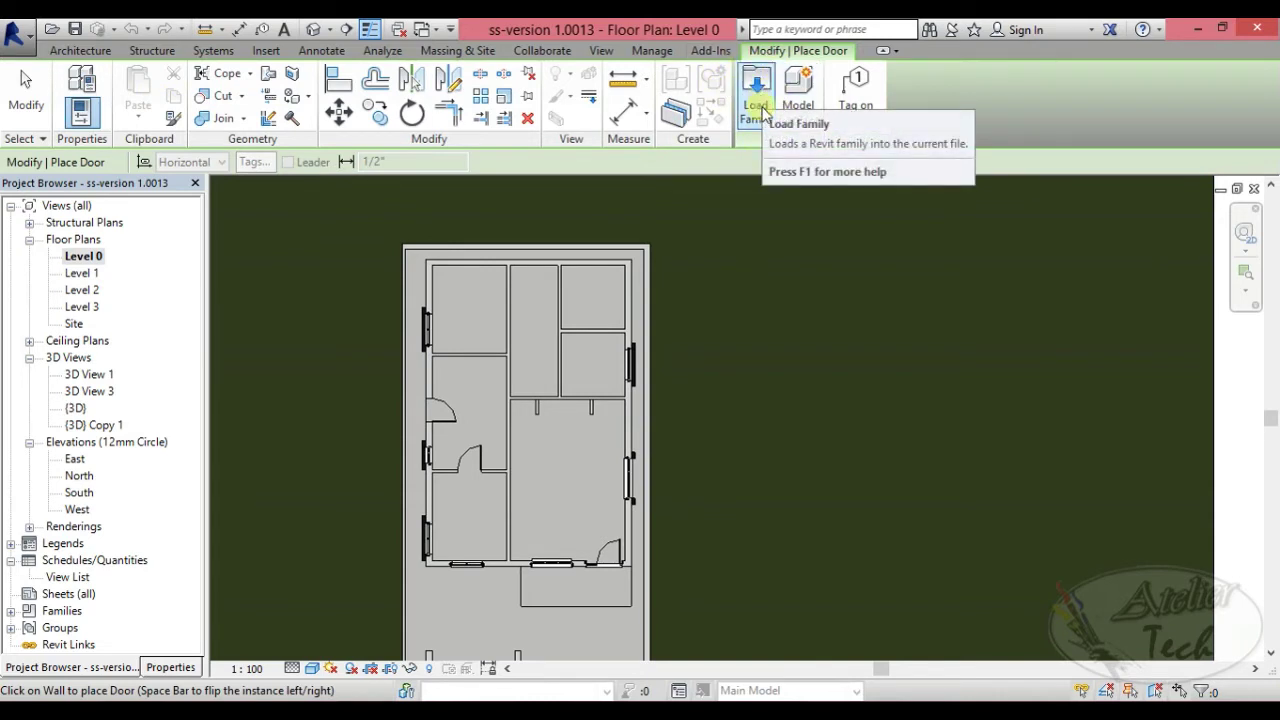
left_click(514, 316)
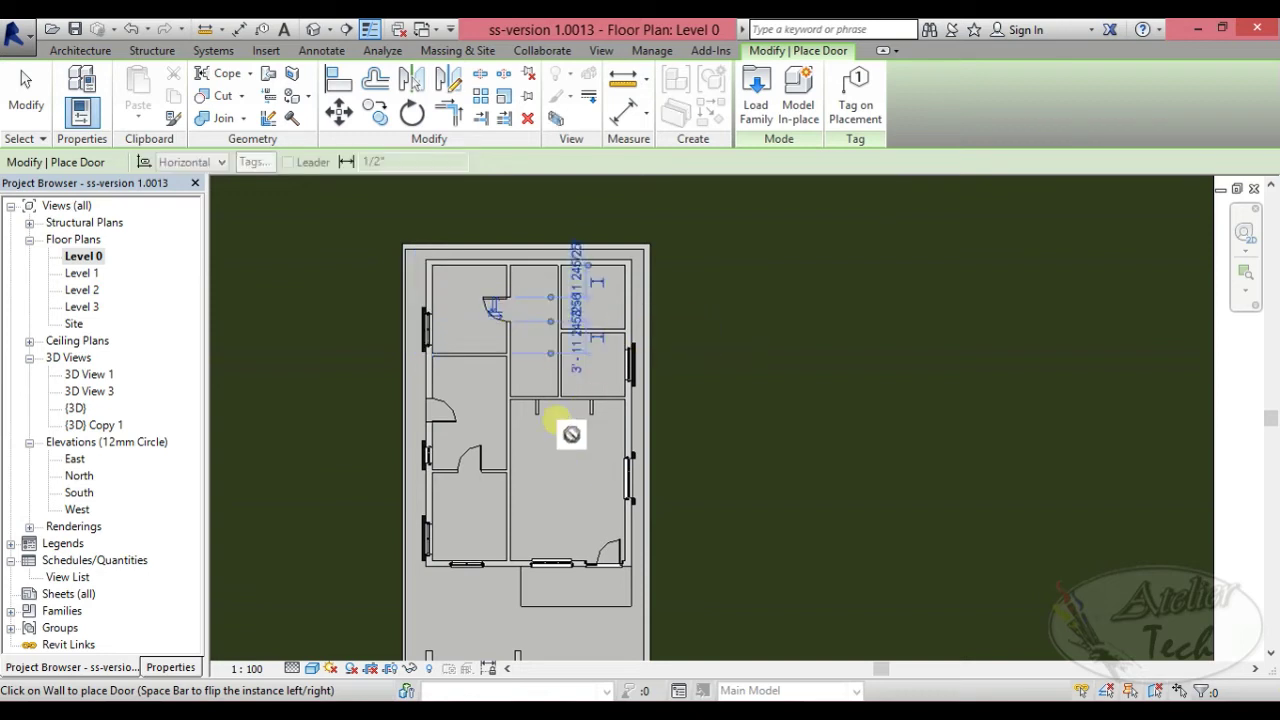
left_click(520, 447)
right_click(705, 345)
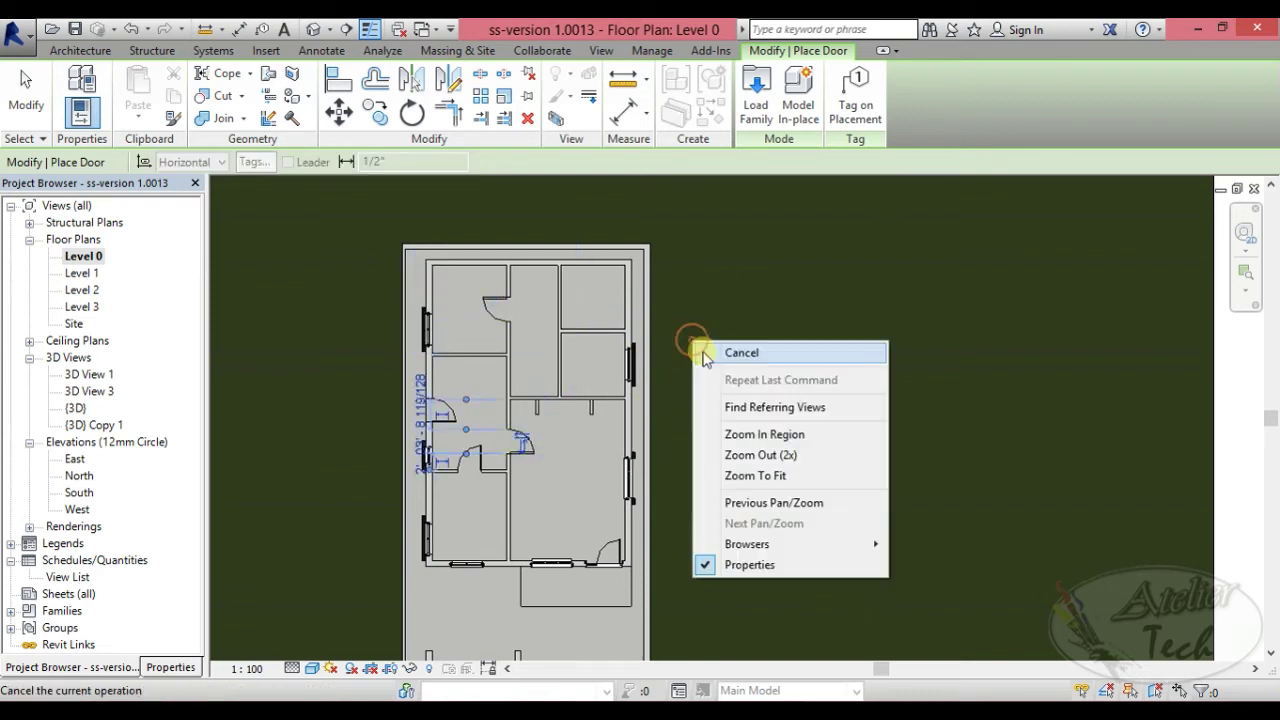
key("Escape")
right_click(706, 322)
left_click(728, 328)
Flip the new door's swing to the other side of the wall.
scroll(540, 330, "up", 2)
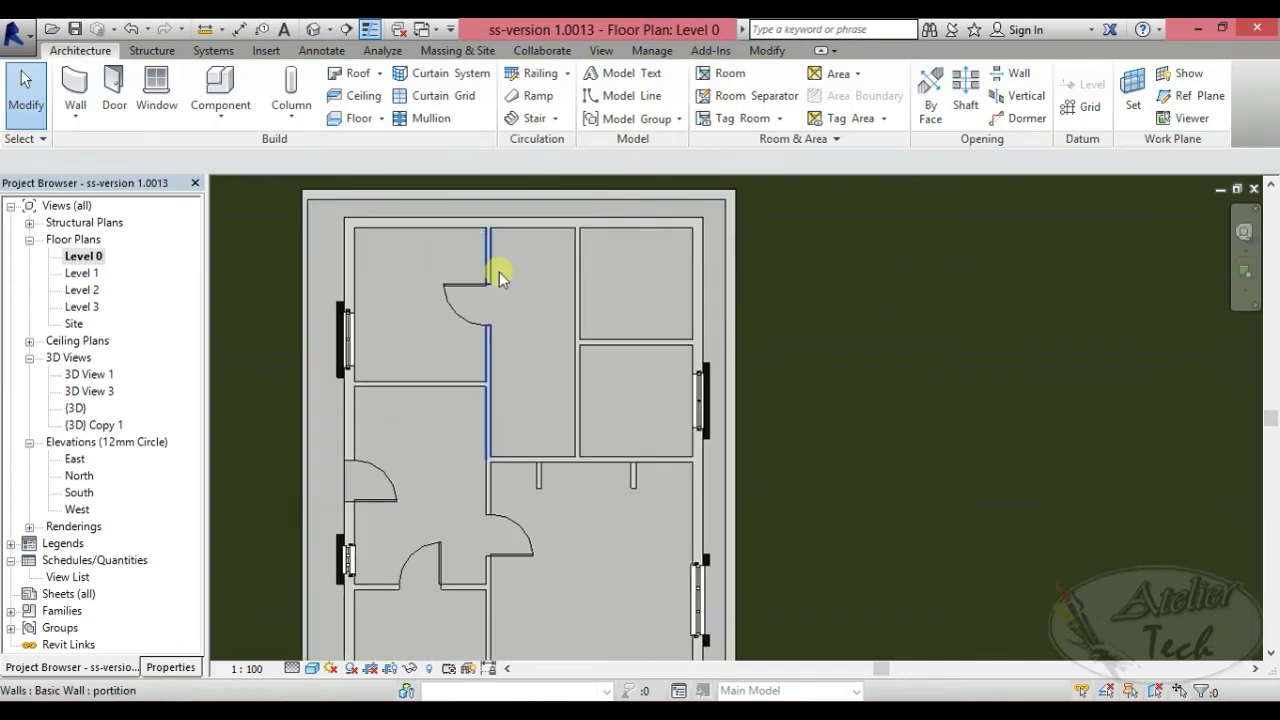
scroll(480, 280, "up", 2)
scroll(470, 276, "up", 3)
scroll(460, 277, "up", 1)
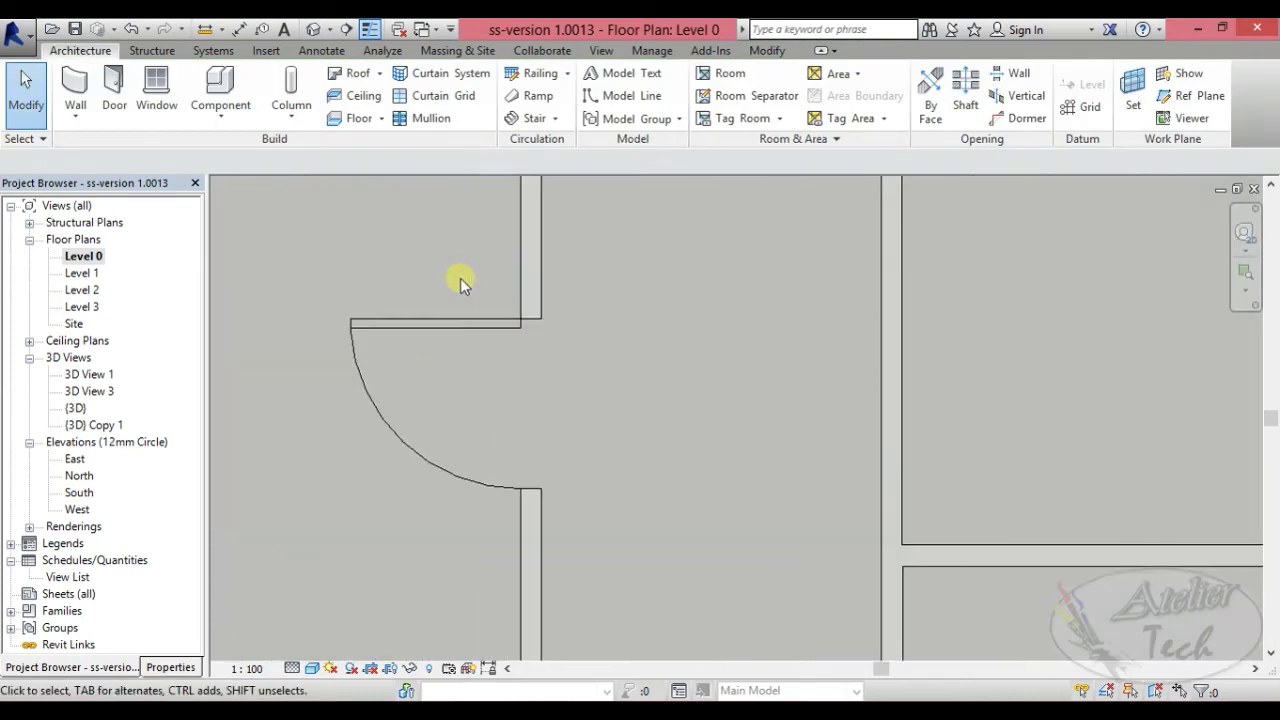
left_click(437, 328)
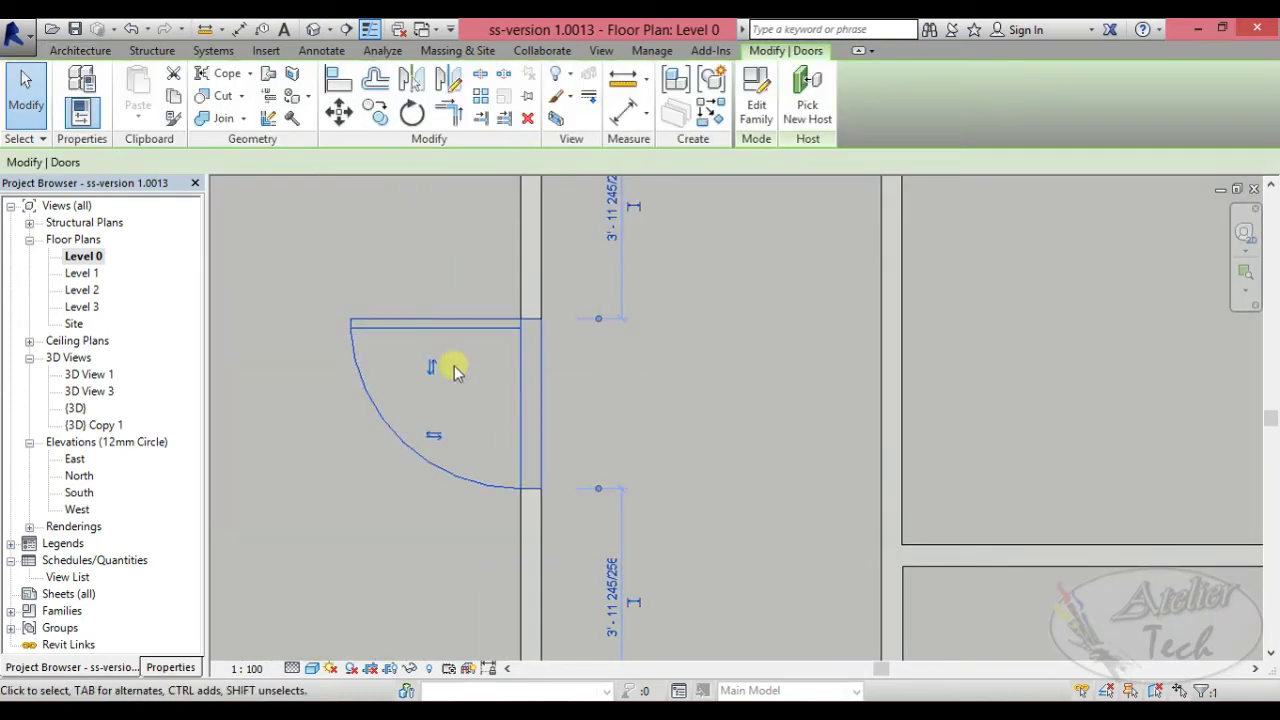
left_click(431, 435)
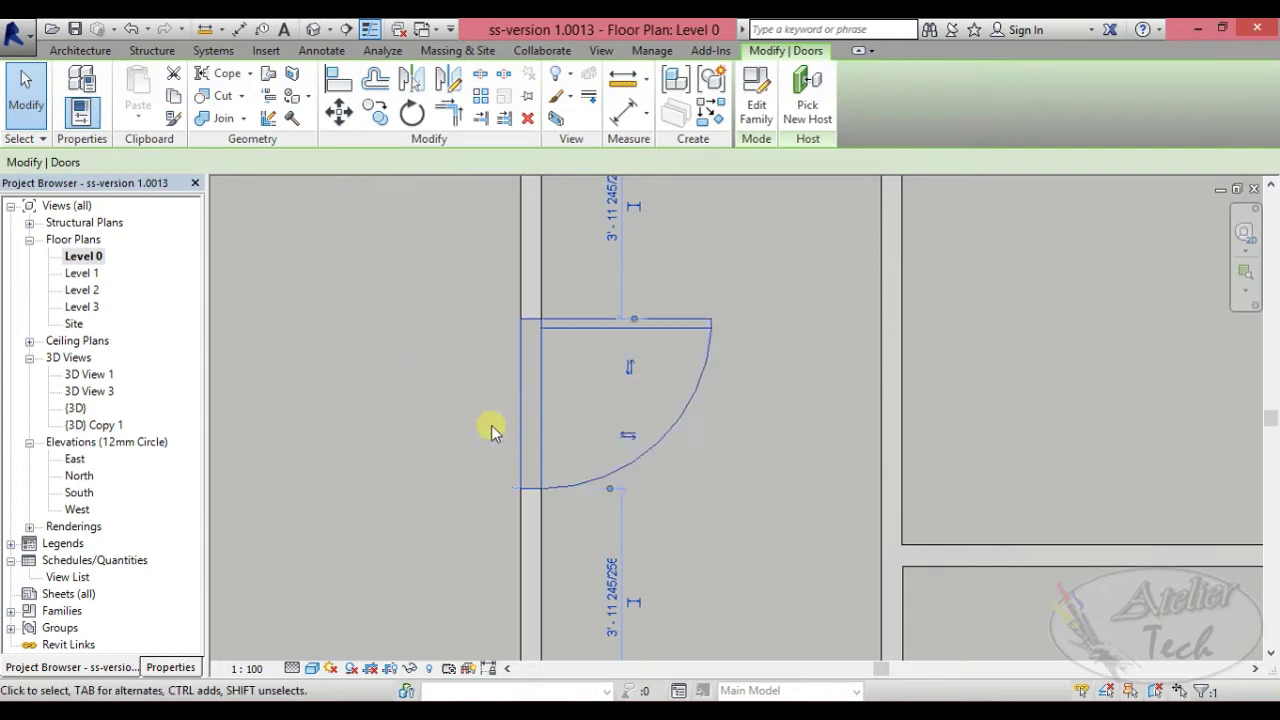
scroll(625, 357, "down", 3)
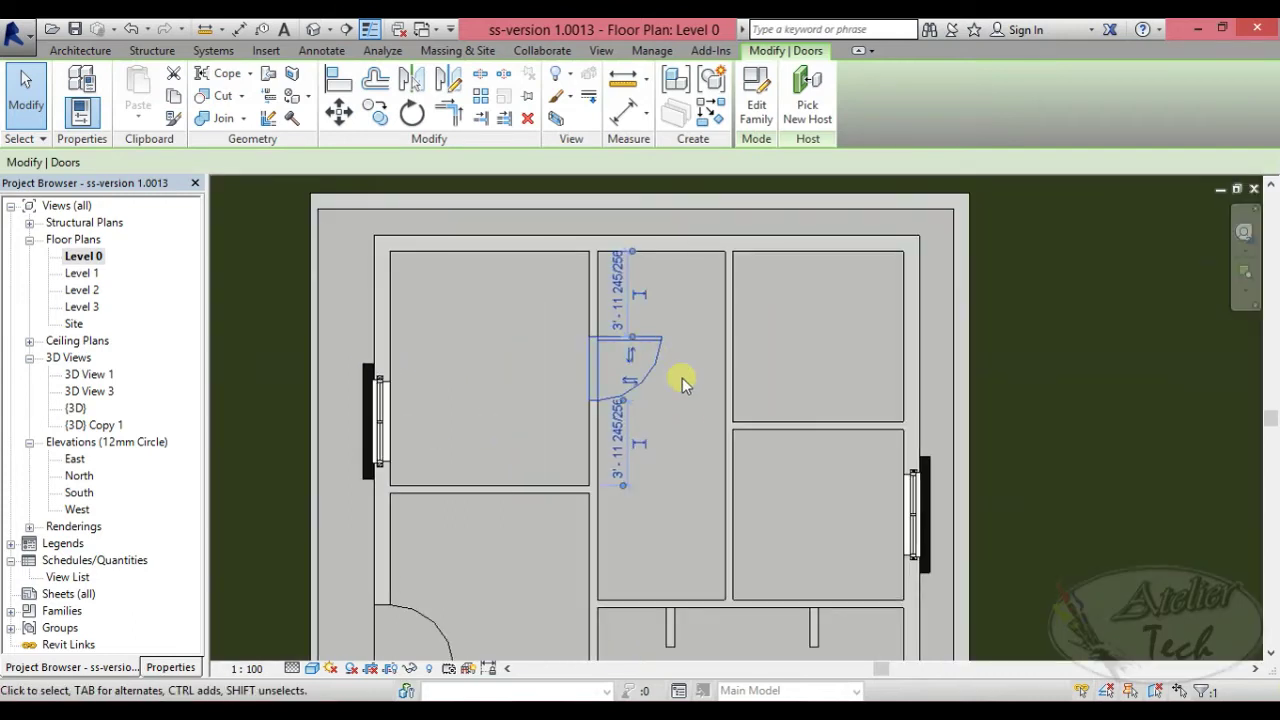
left_click(678, 376)
Slide the door down toward the lower end of the wall and flip it again.
scroll(640, 300, "down", 1)
scroll(634, 300, "up", 2)
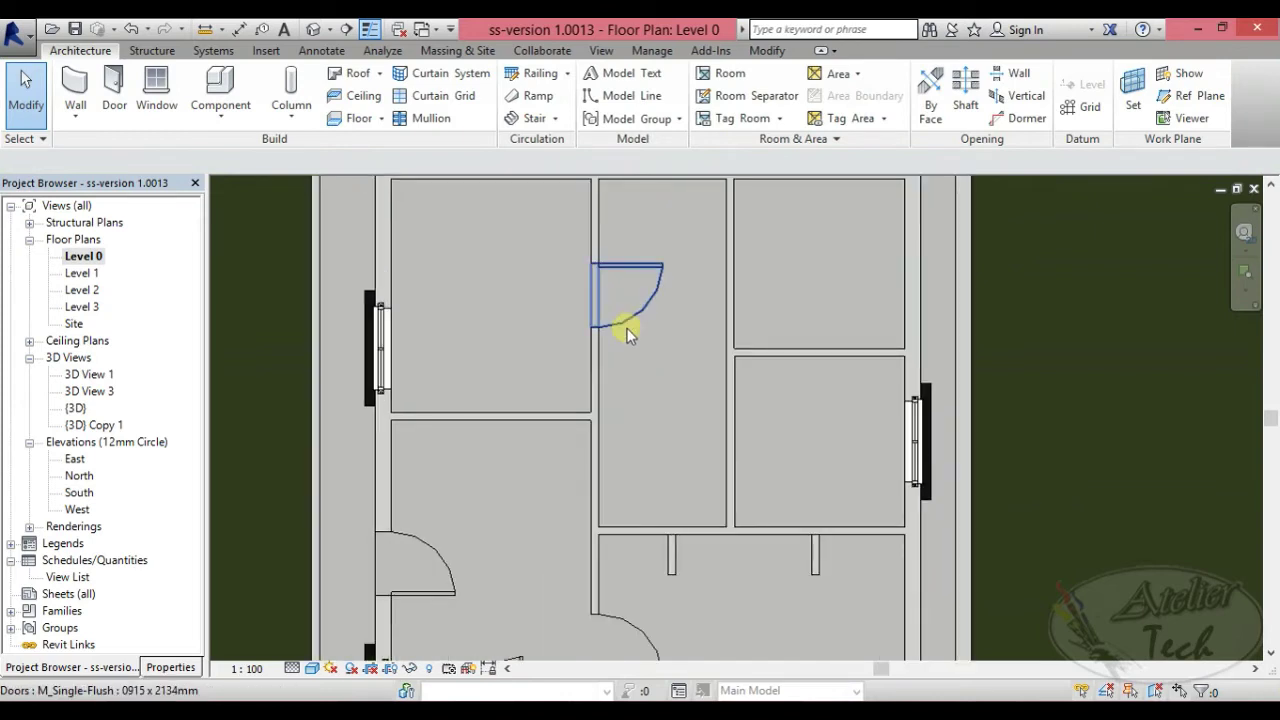
scroll(636, 336, "up", 1)
scroll(626, 327, "up", 1)
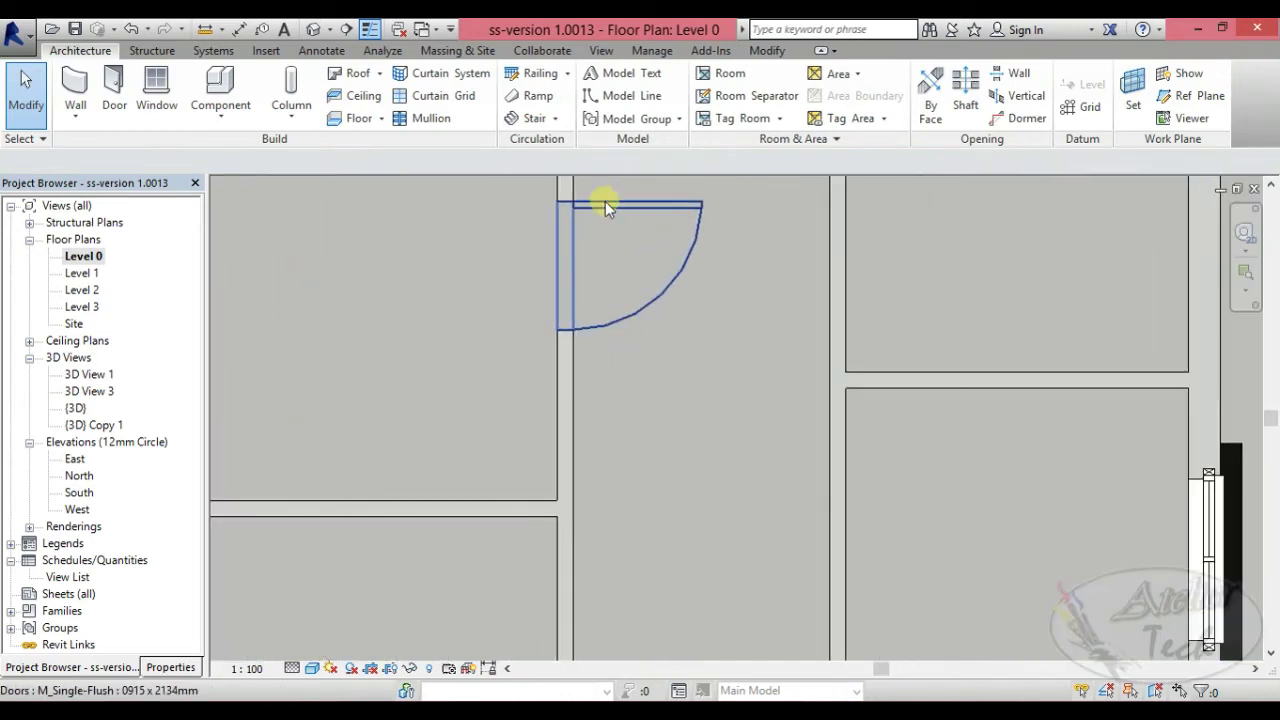
left_click_drag(605, 207, 606, 362)
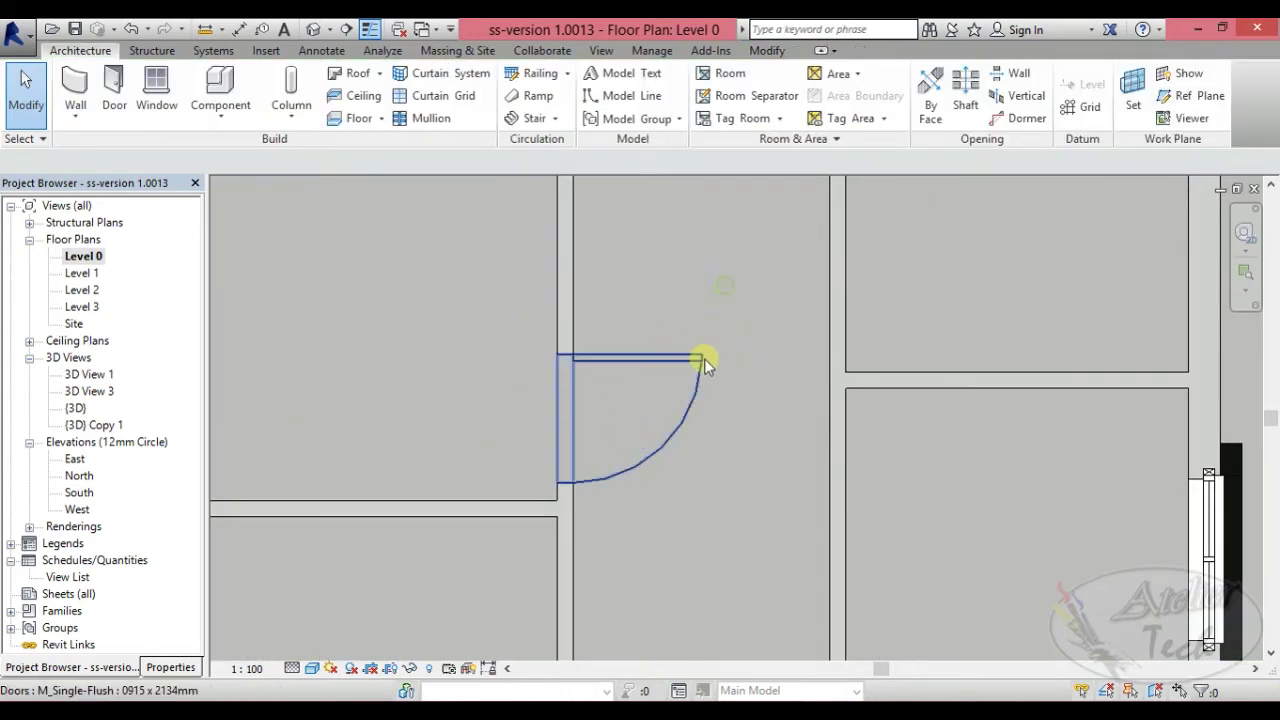
left_click(654, 457)
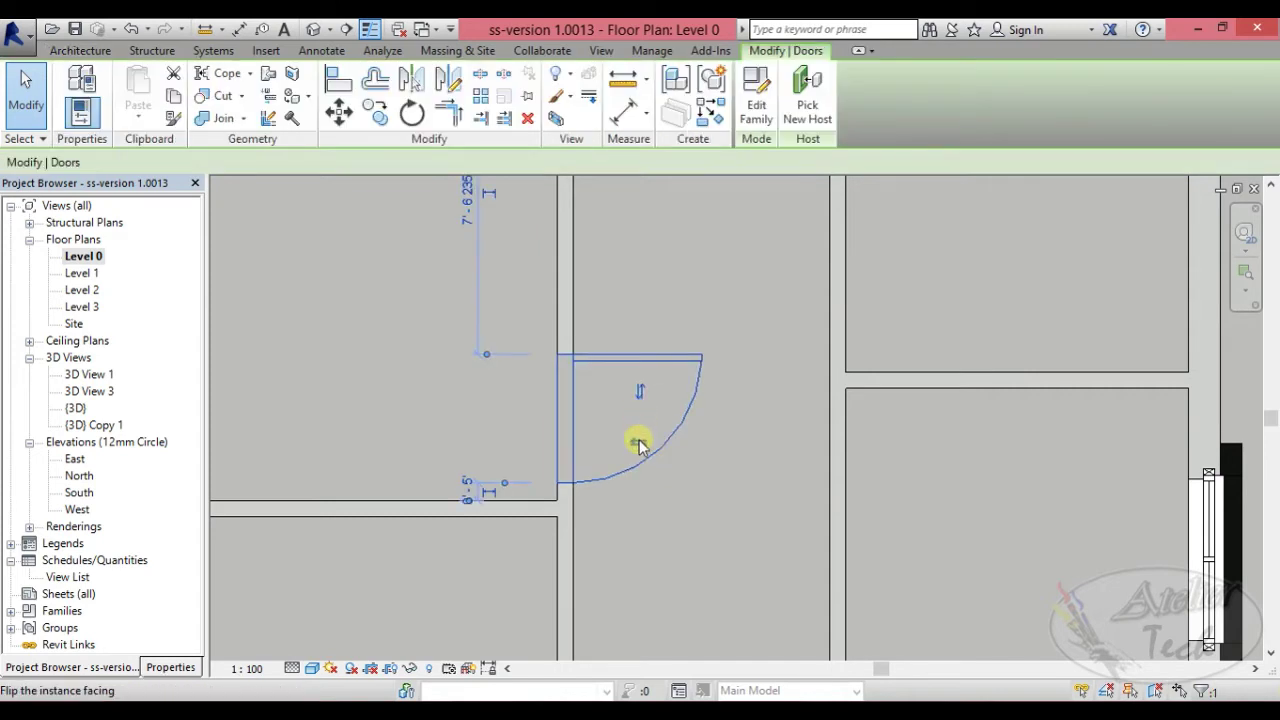
left_click(638, 443)
left_click(659, 322)
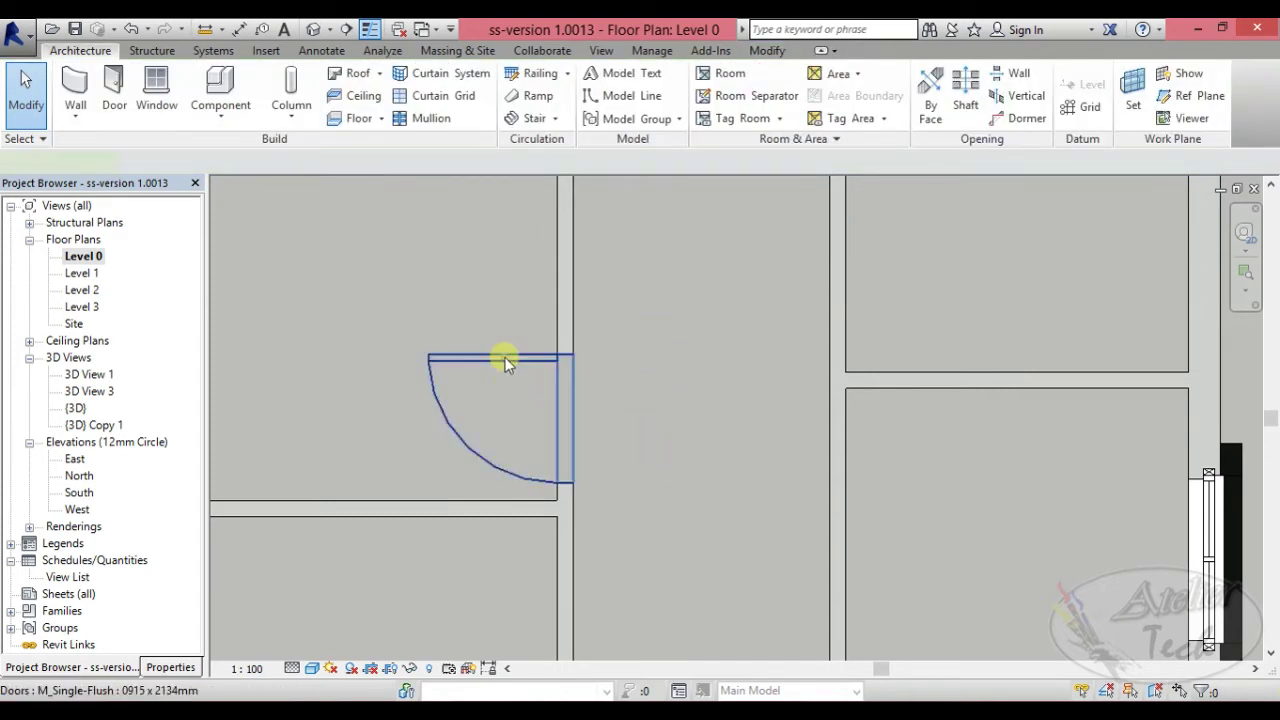
Flip the door so it swings upward into the top-left room.
left_click(505, 360)
left_click(490, 393)
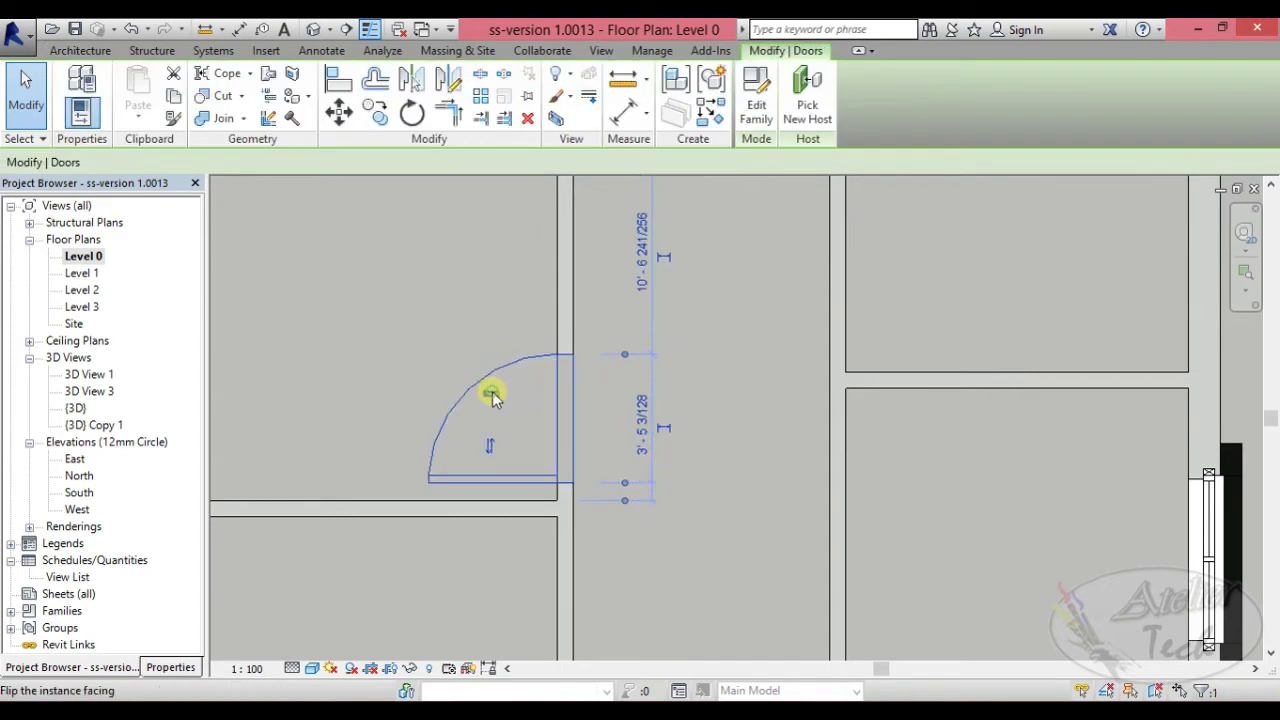
left_click(726, 340)
scroll(480, 335, "down", 2)
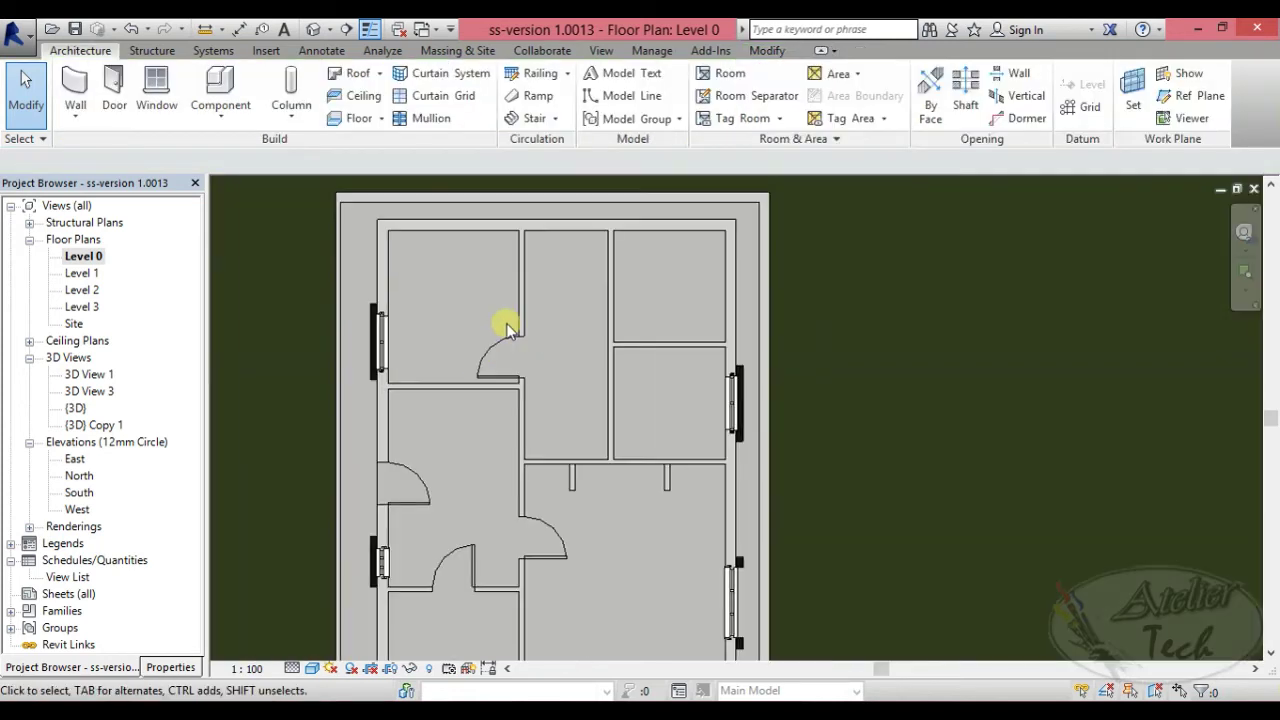
scroll(505, 328, "down", 2)
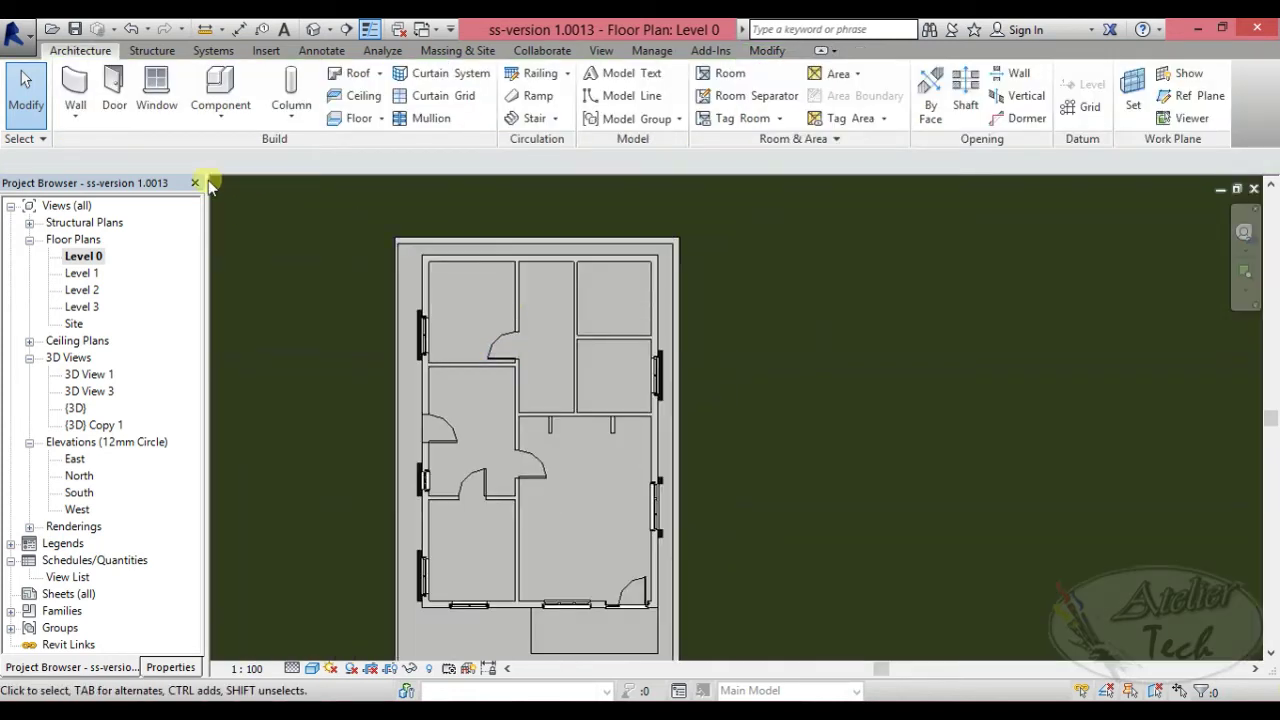
Place a window in the top exterior wall of the top-left room.
left_click(157, 92)
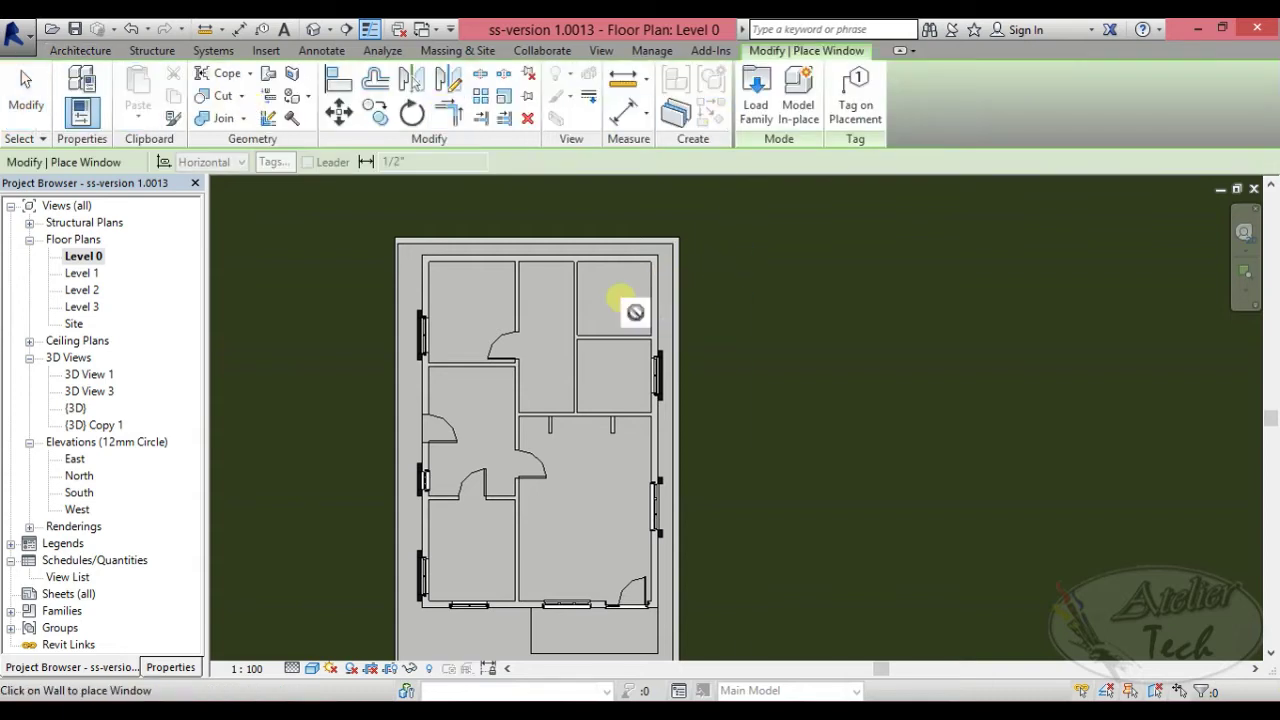
scroll(575, 298, "up", 2)
scroll(582, 308, "up", 1)
scroll(586, 329, "down", 1)
scroll(343, 243, "up", 2)
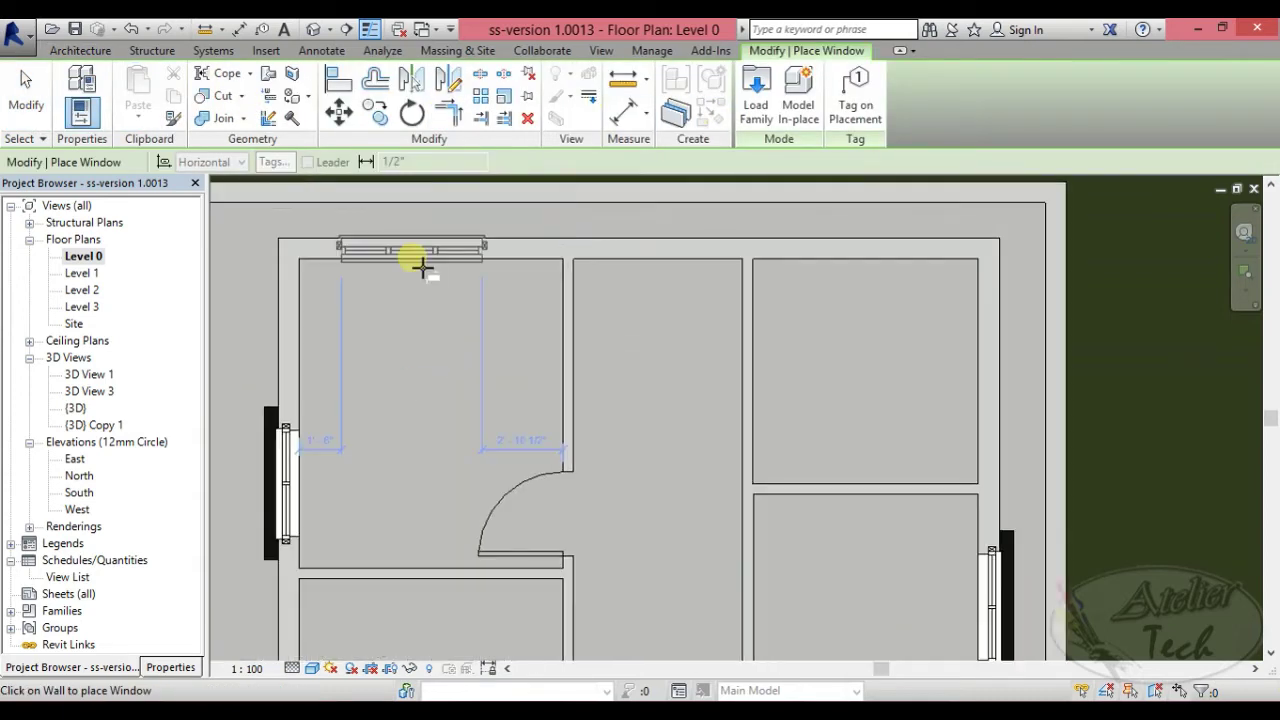
right_click(455, 340)
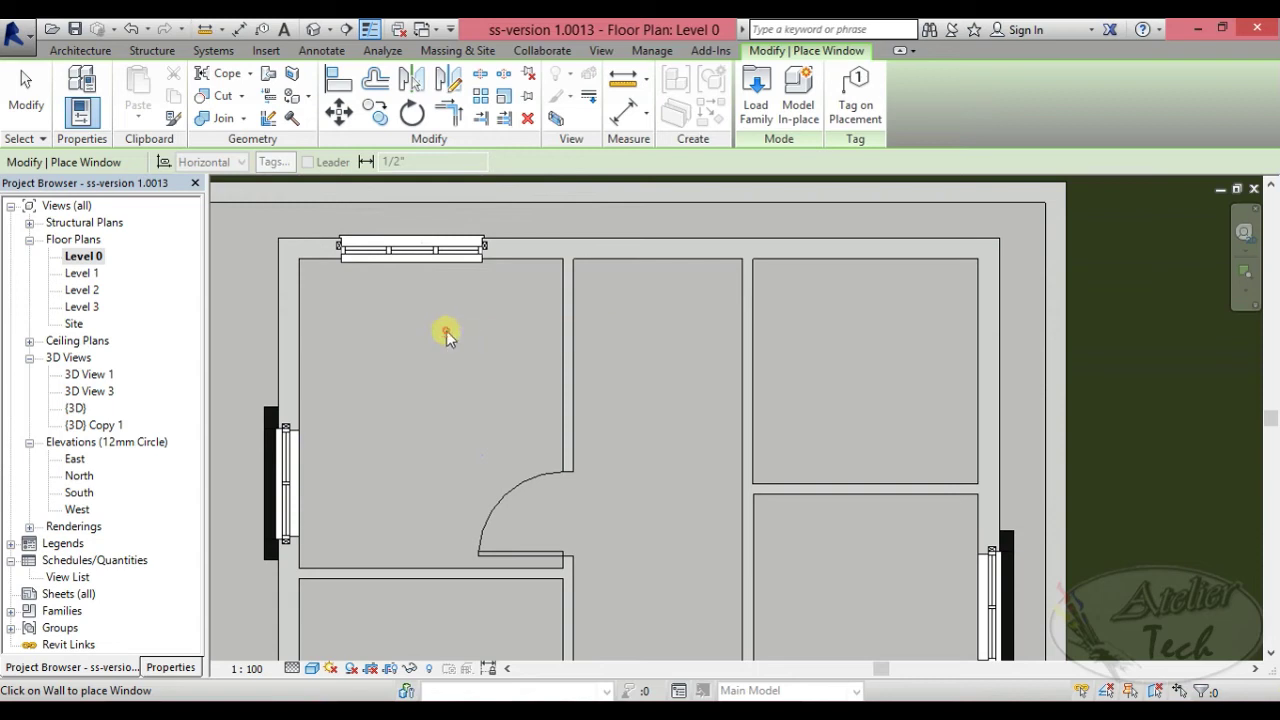
right_click(458, 341)
left_click(458, 343)
Flip the new window so it faces the other way.
scroll(380, 220, "up", 2)
scroll(400, 290, "up", 2)
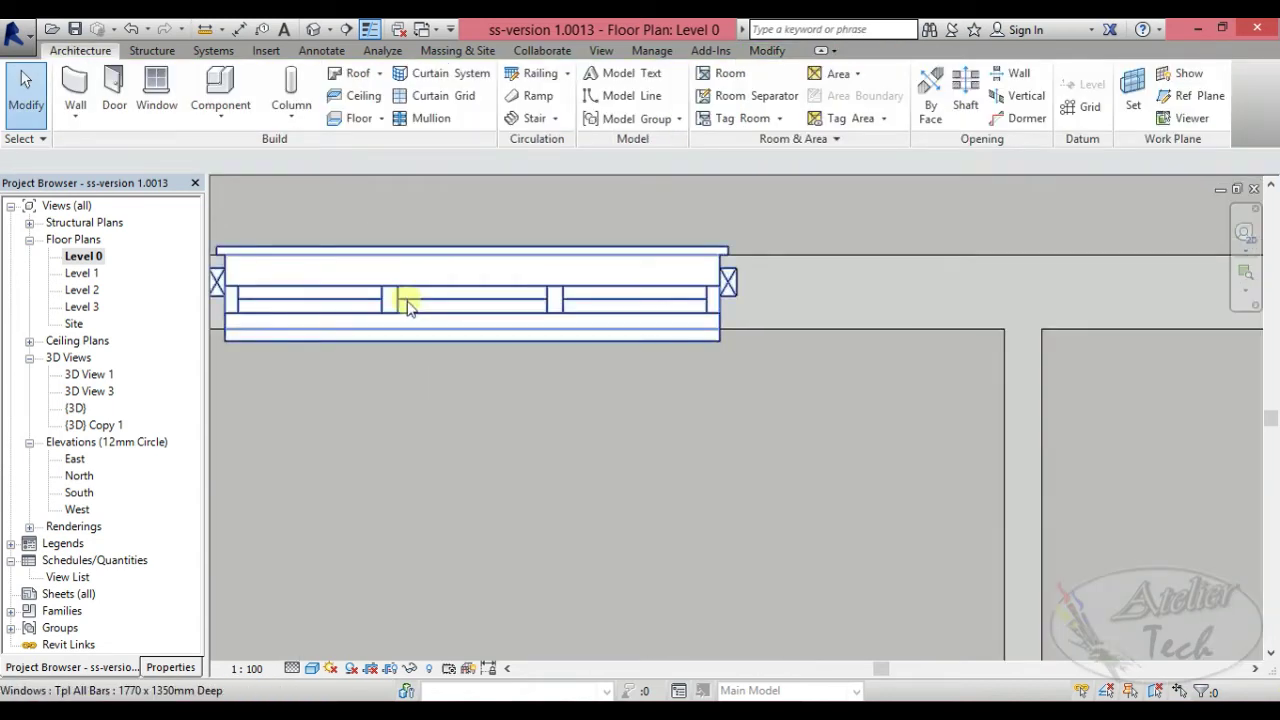
left_click(403, 300)
scroll(600, 370, "down", 1)
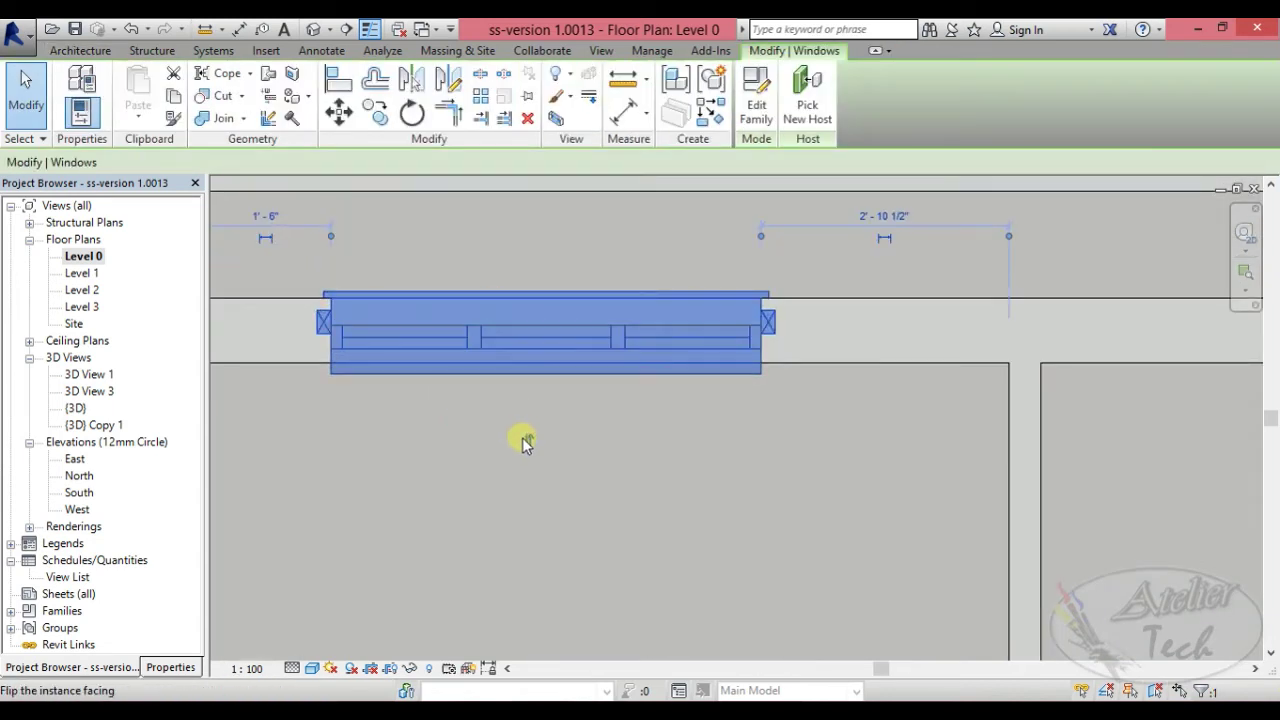
left_click(532, 443)
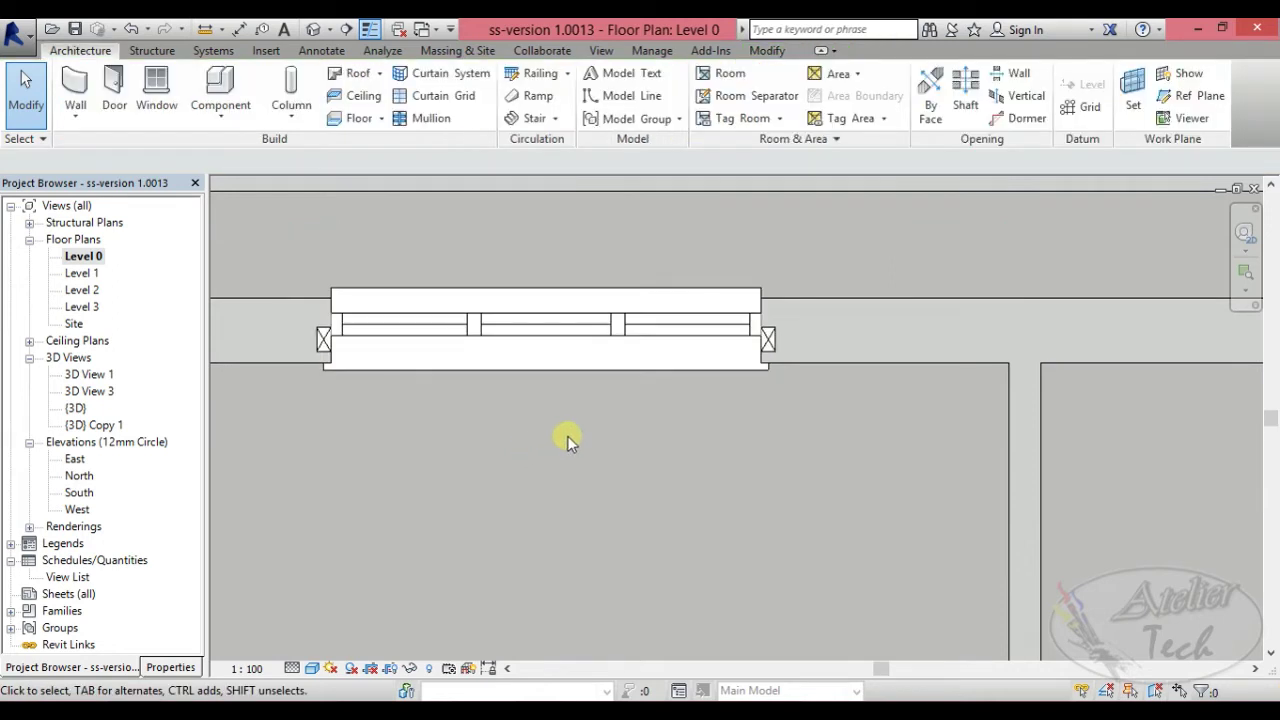
left_click(553, 370)
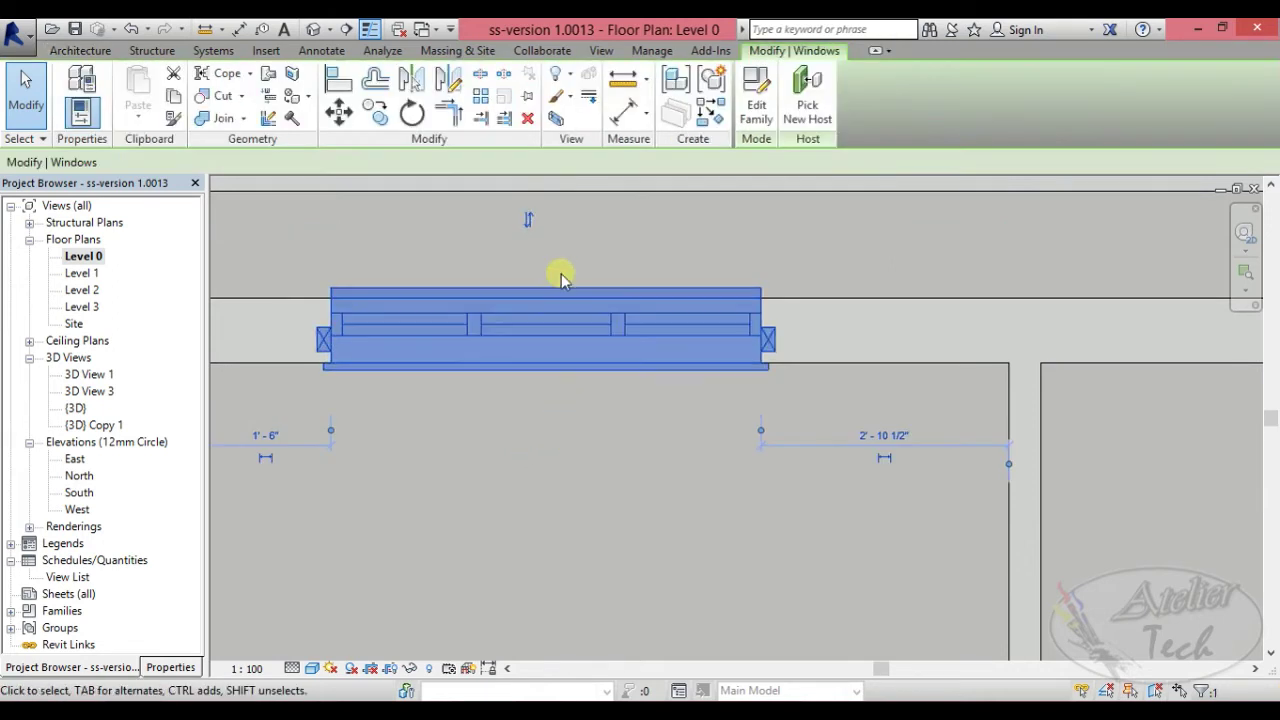
left_click(532, 221)
left_click(592, 478)
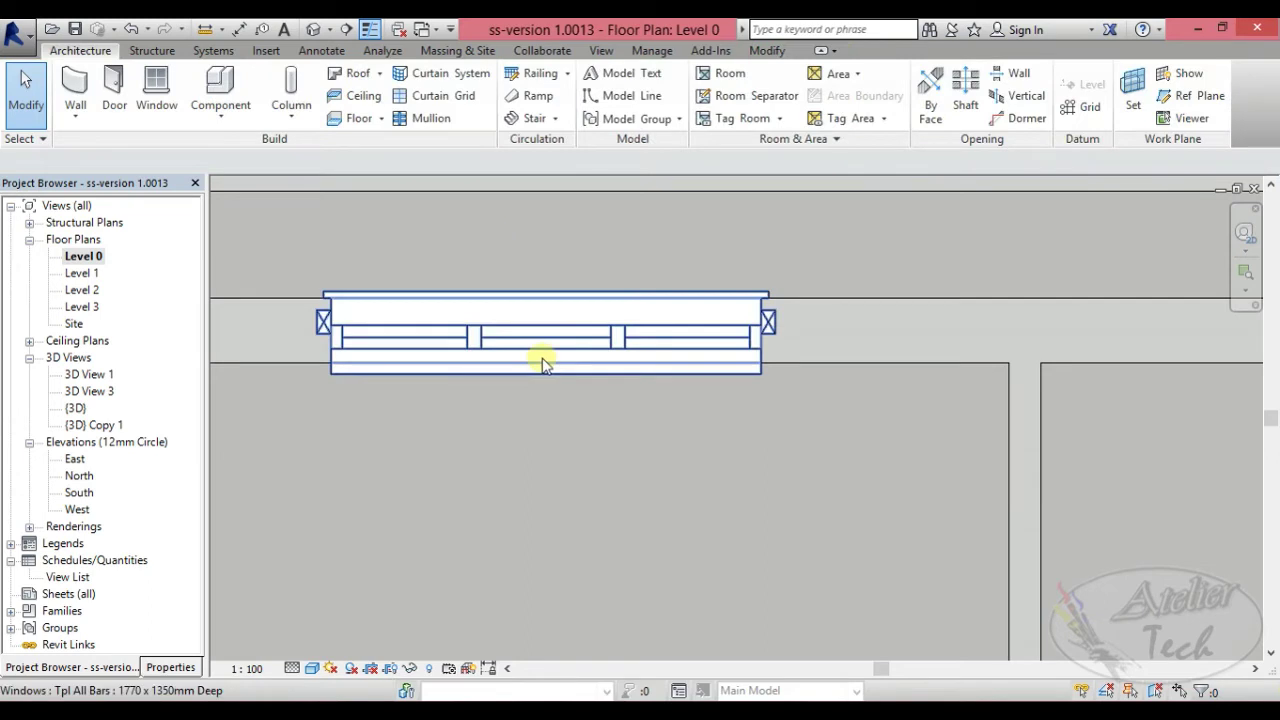
scroll(520, 300, "down", 2)
scroll(508, 280, "down", 3)
scroll(503, 278, "down", 2)
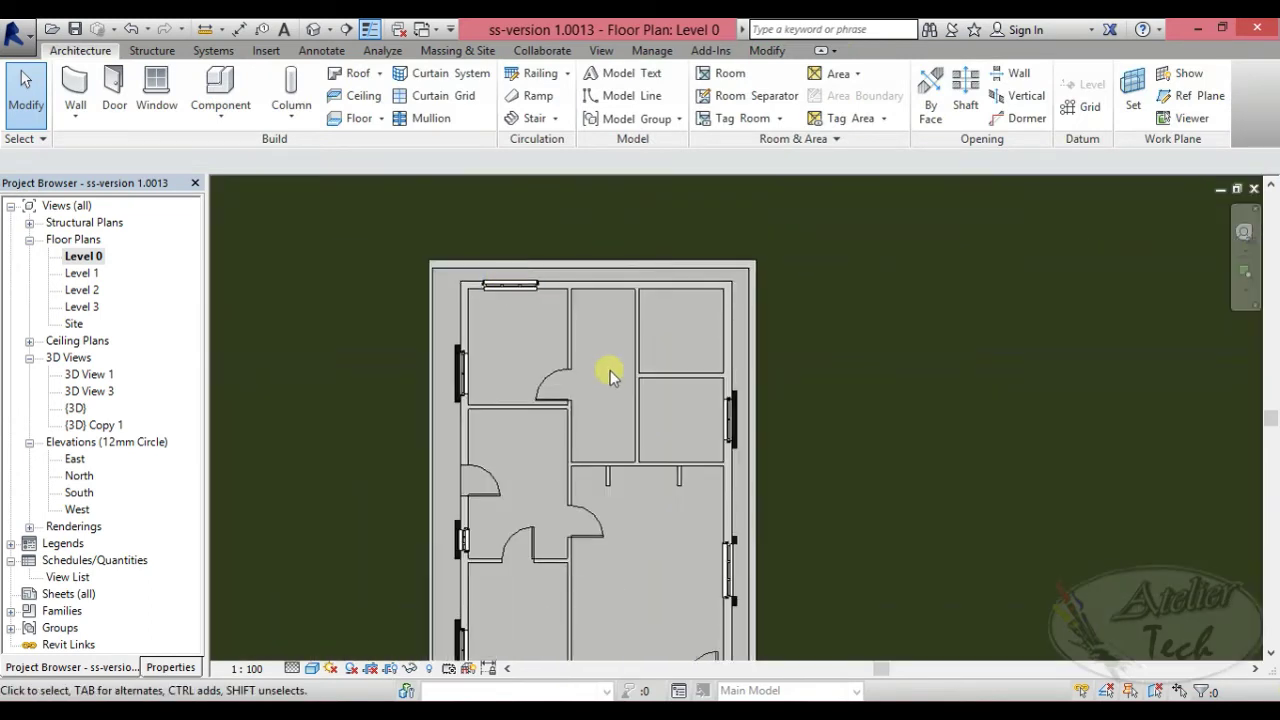
scroll(529, 318, "down", 2)
scroll(529, 269, "up", 3)
scroll(529, 269, "up", 1)
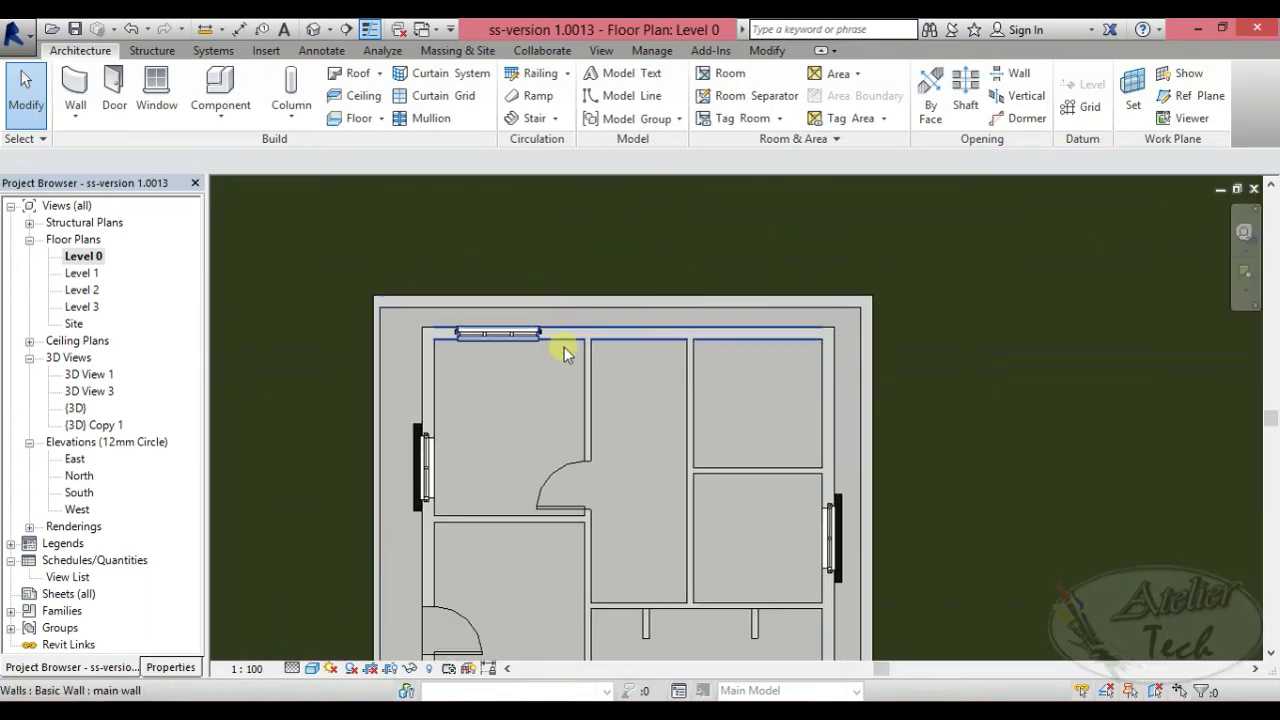
scroll(634, 240, "up", 2)
scroll(623, 437, "down", 1)
scroll(683, 523, "down", 1)
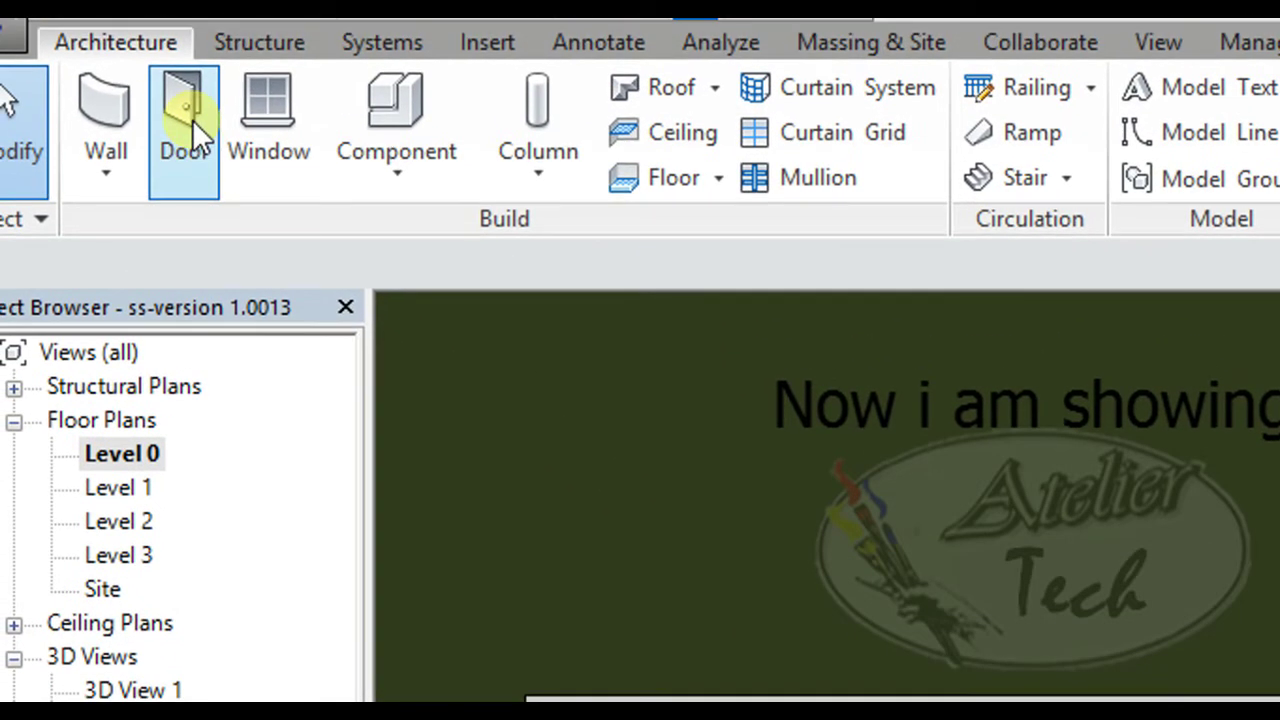
Preview the external door families and load ExtDbl (10).0001 for door placement.
left_click(192, 119)
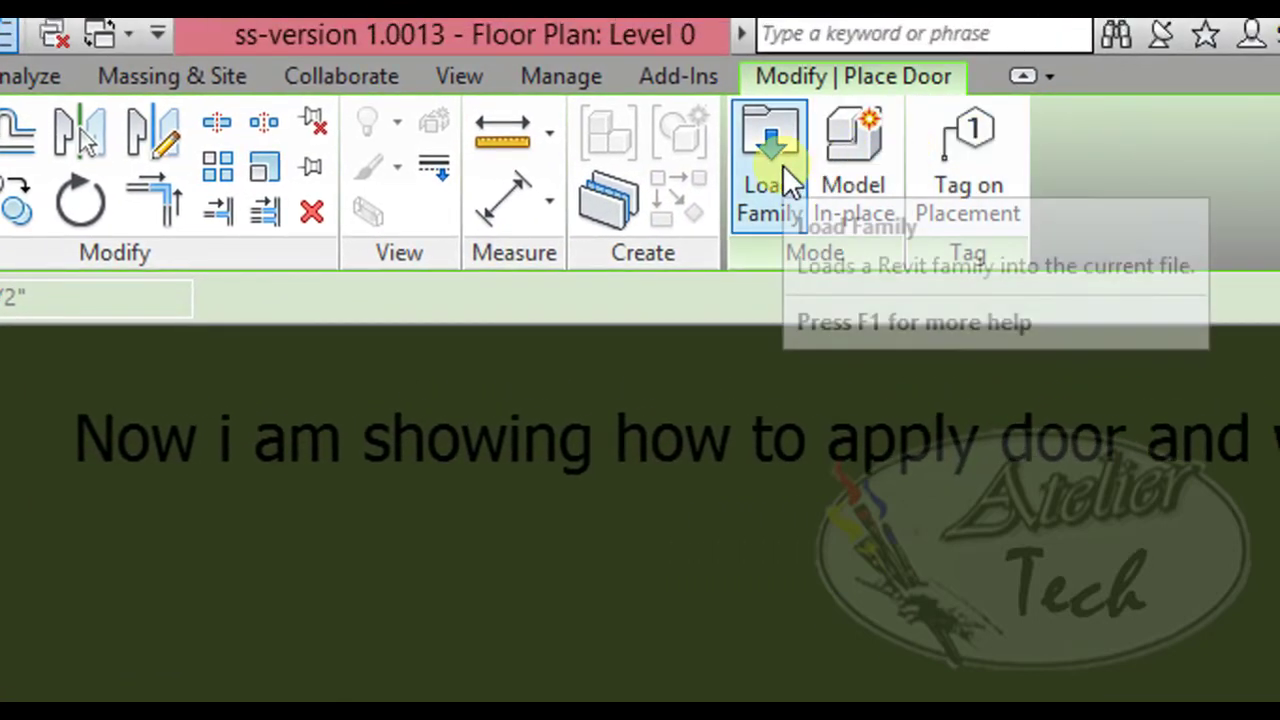
left_click(782, 164)
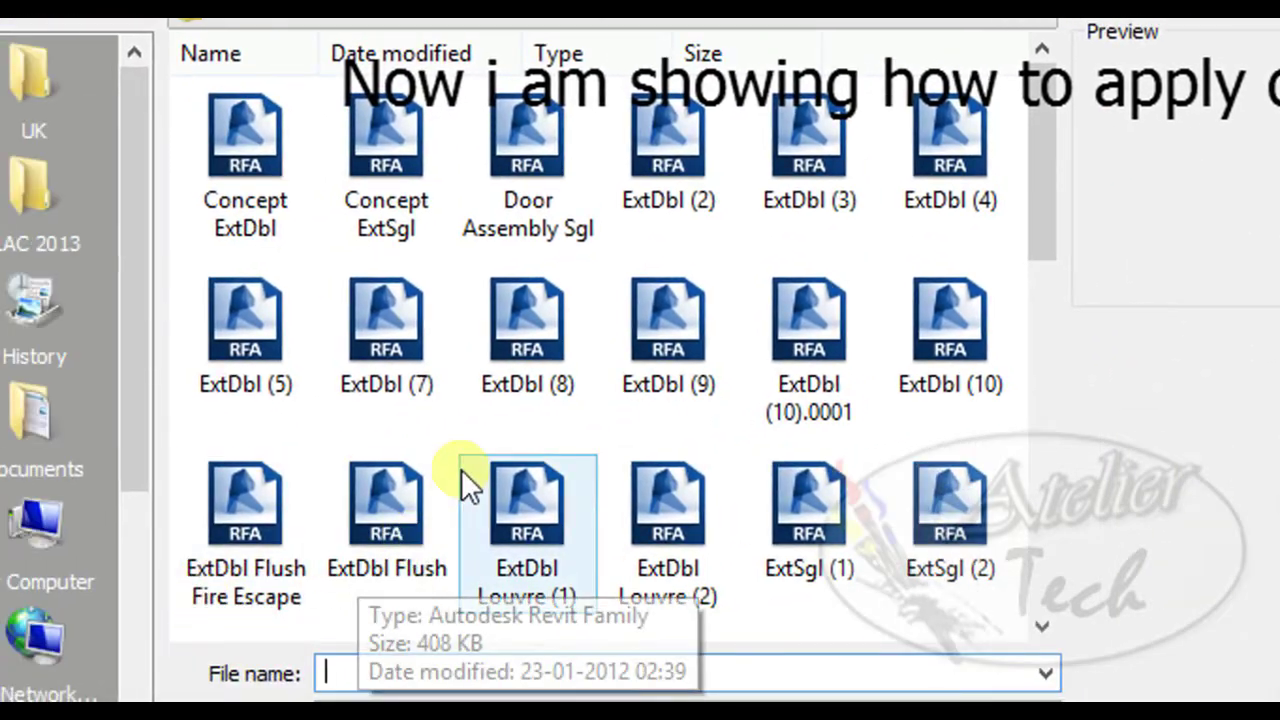
left_click(512, 372)
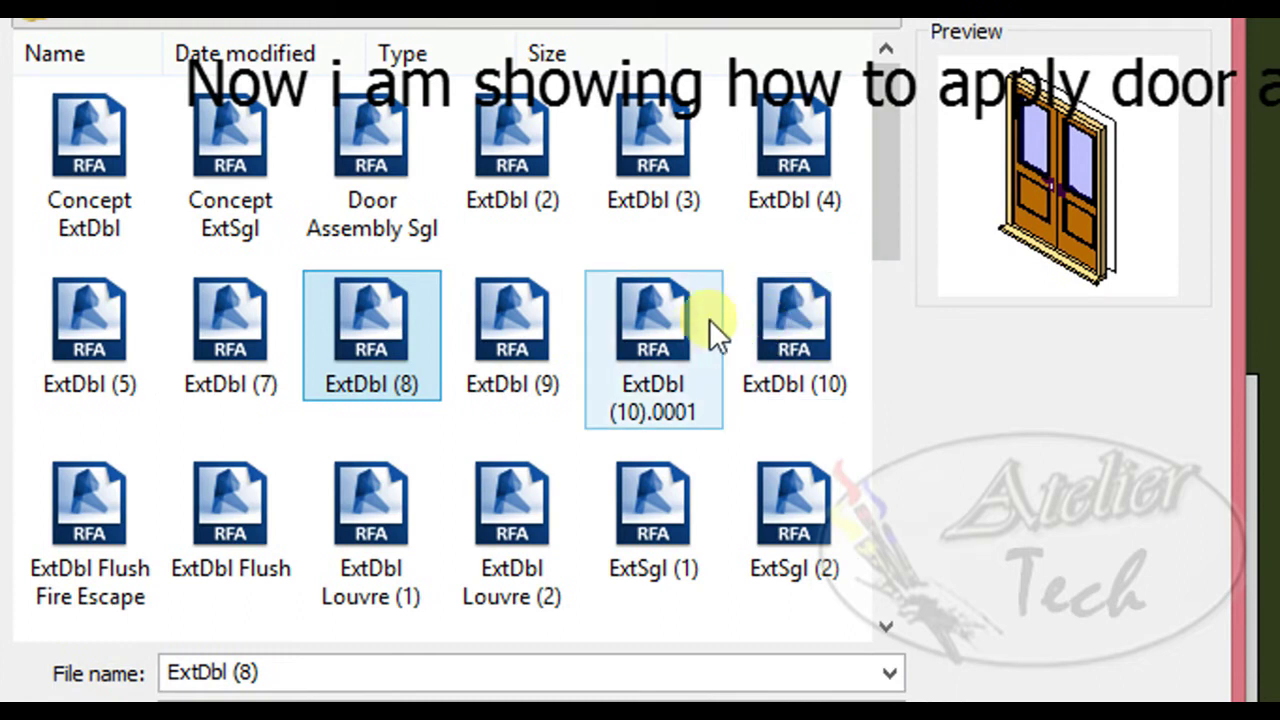
left_click(700, 325)
left_click(545, 335)
left_click(538, 484)
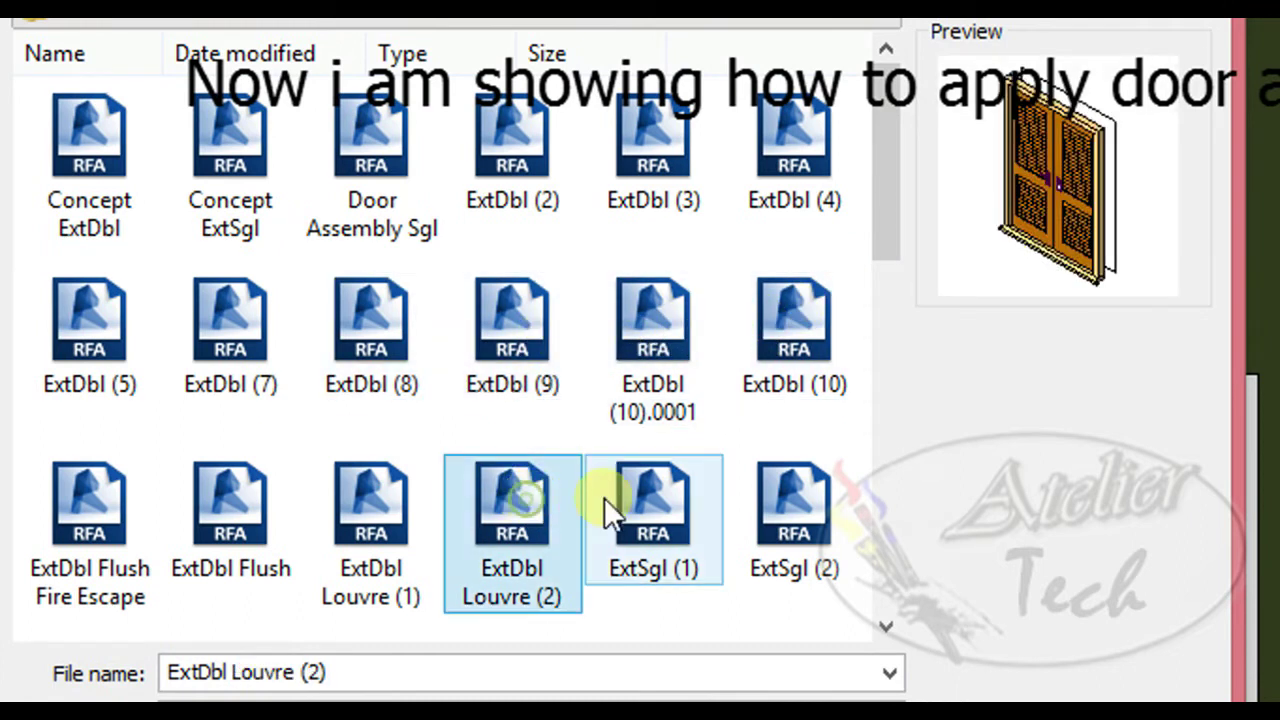
left_click(605, 498)
left_click(752, 340)
left_click(688, 324)
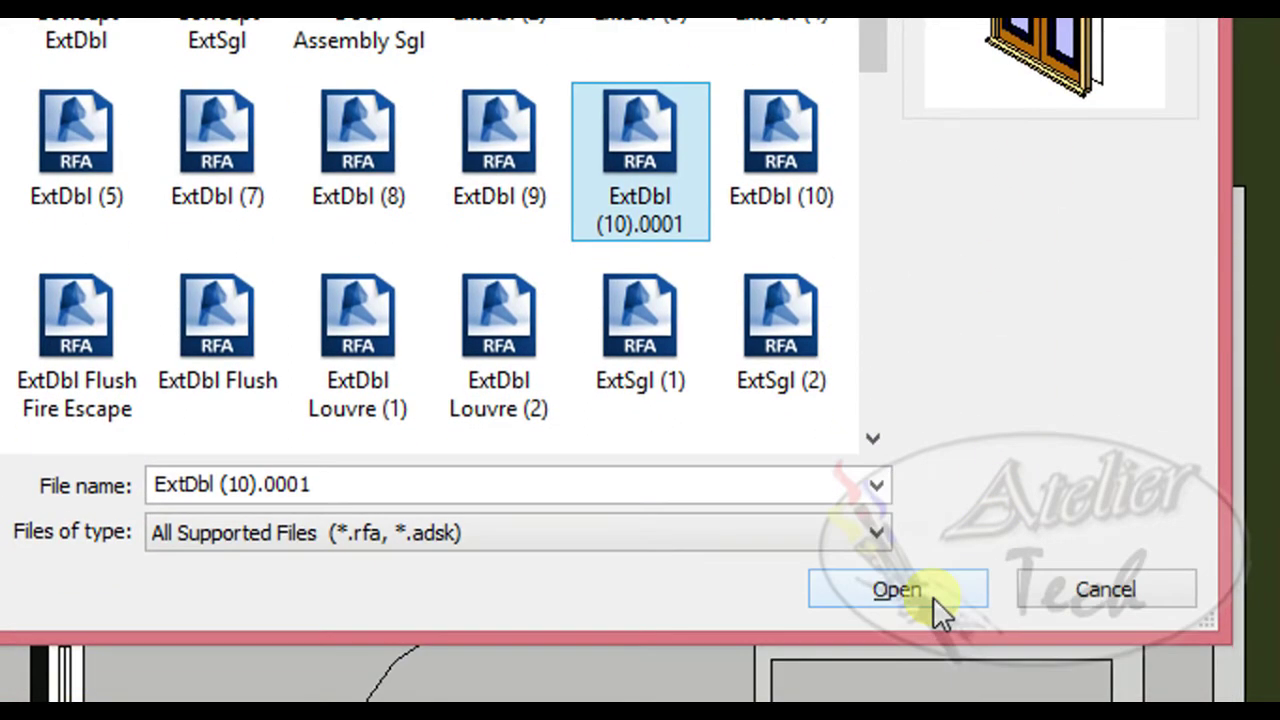
left_click(933, 597)
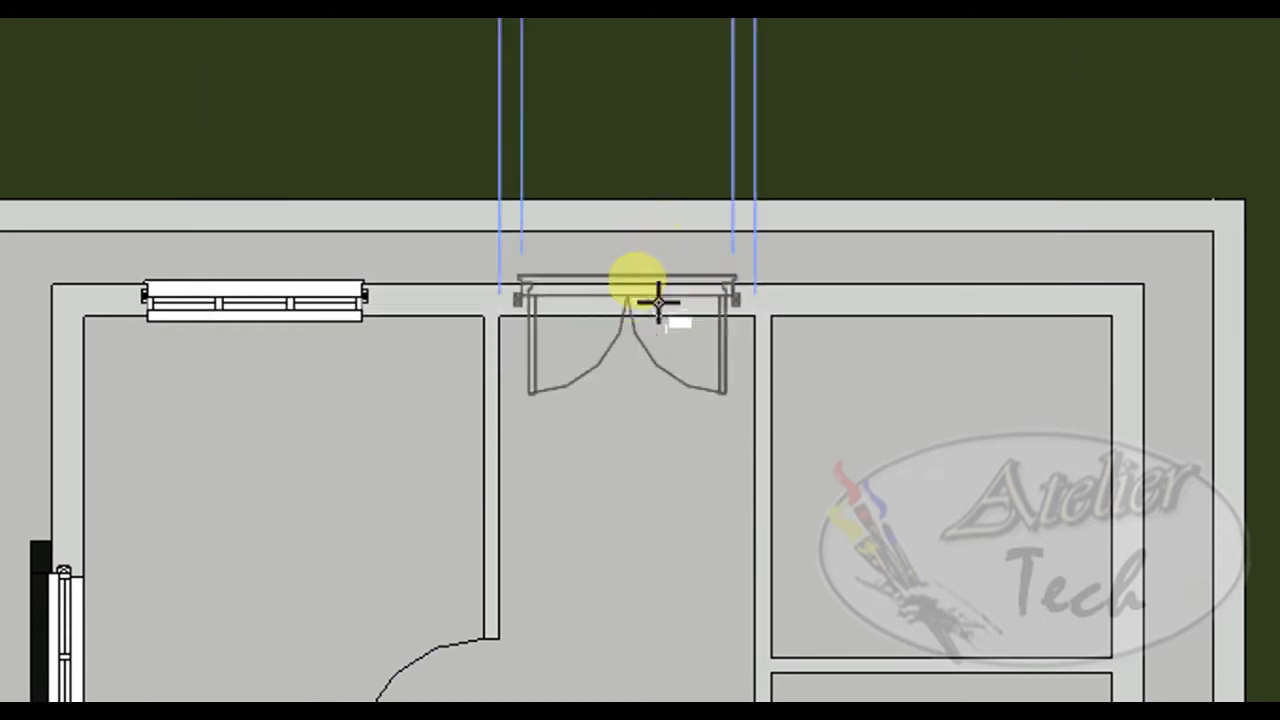
Place the ExtDbl (10).0001 double door in the middle room's top exterior wall.
left_click(658, 344)
right_click(968, 147)
left_click(968, 147)
right_click(957, 120)
left_click(1000, 140)
right_click(976, 120)
left_click(1000, 145)
scroll(810, 200, "down", 3)
middle_click_drag(826, 266, 640, 148)
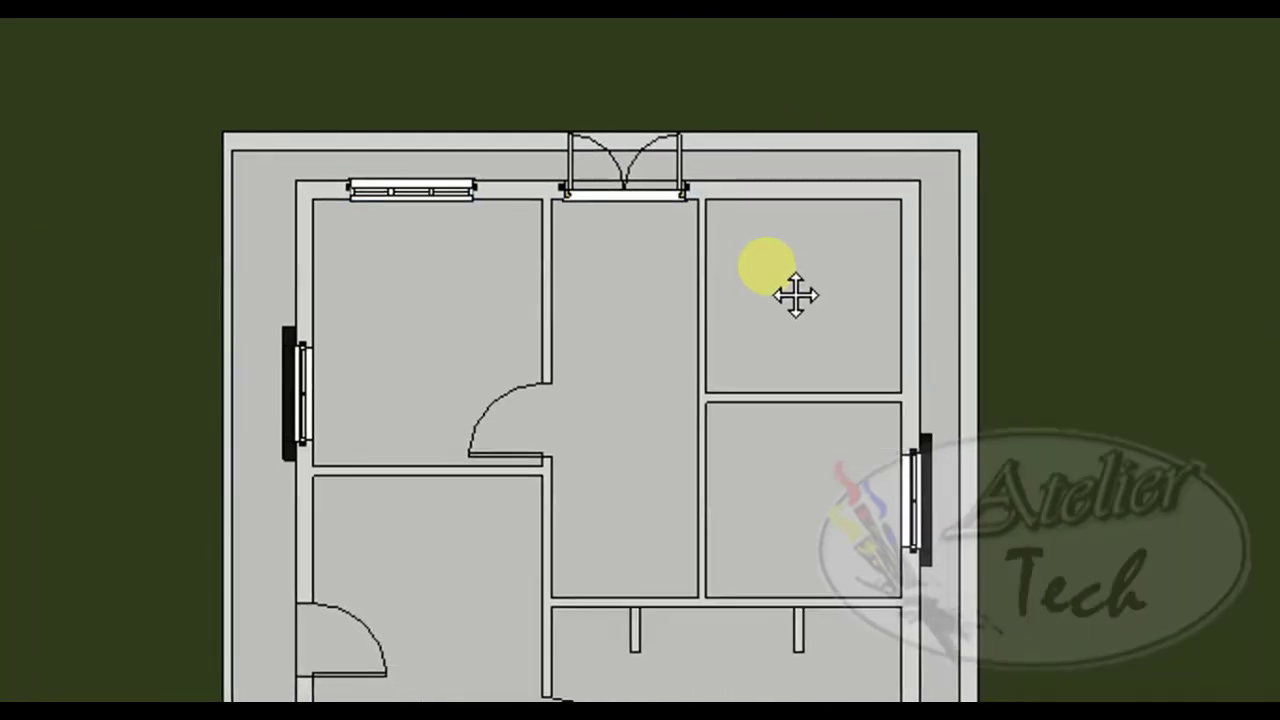
scroll(640, 148, "up", 1)
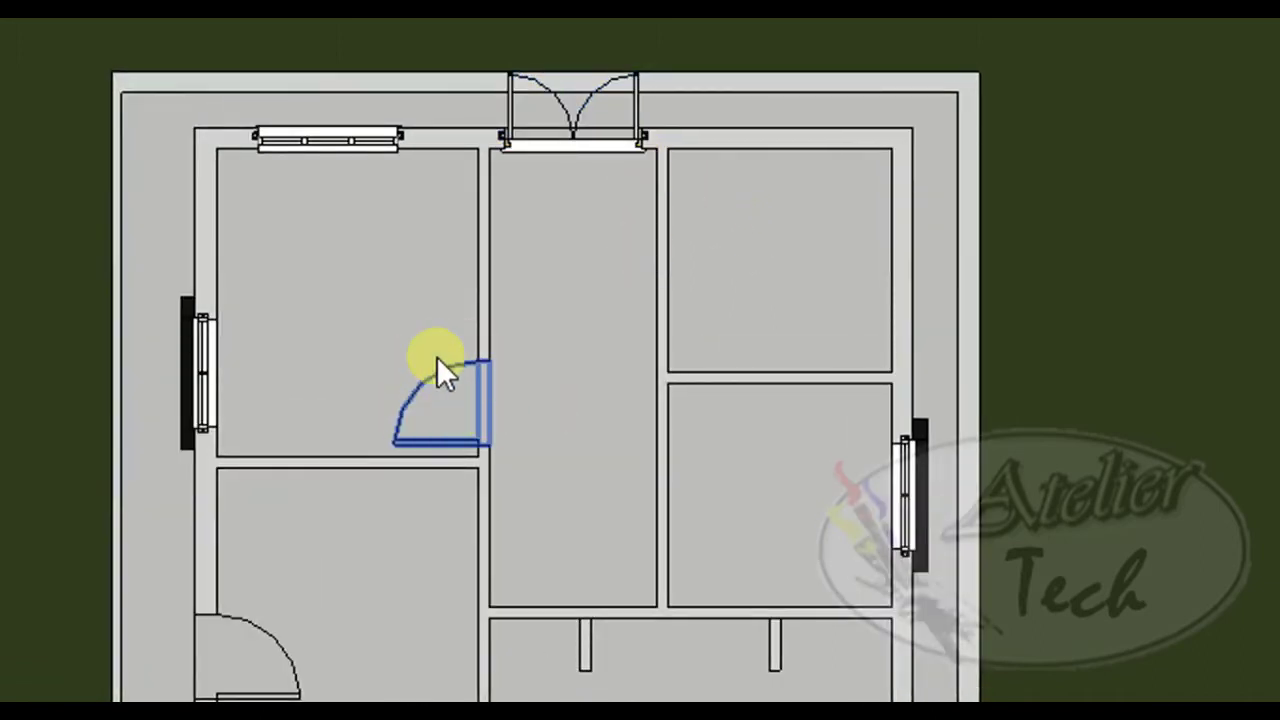
mouse_move(600, 204)
middle_mouse_down()
mouse_move(138, 160)
mouse_move(204, 160)
middle_mouse_up()
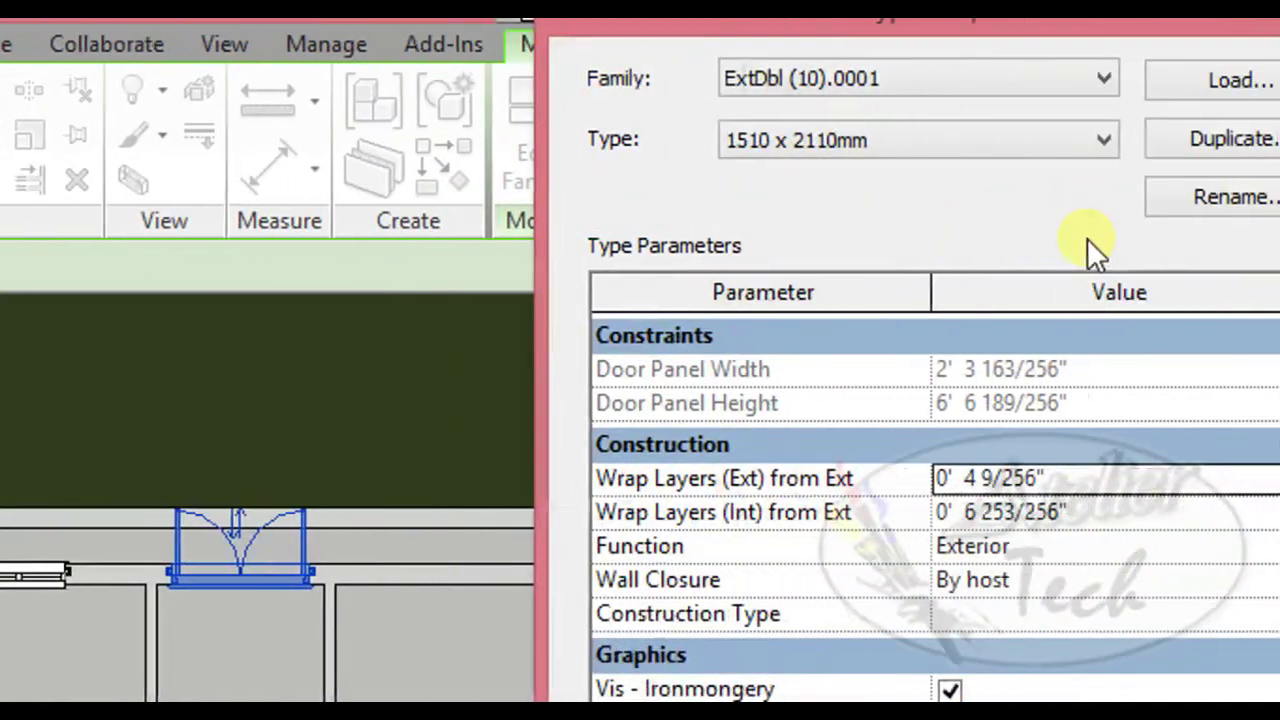
Change the placed door's type to 1810 x 2110mm.
left_click(1087, 148)
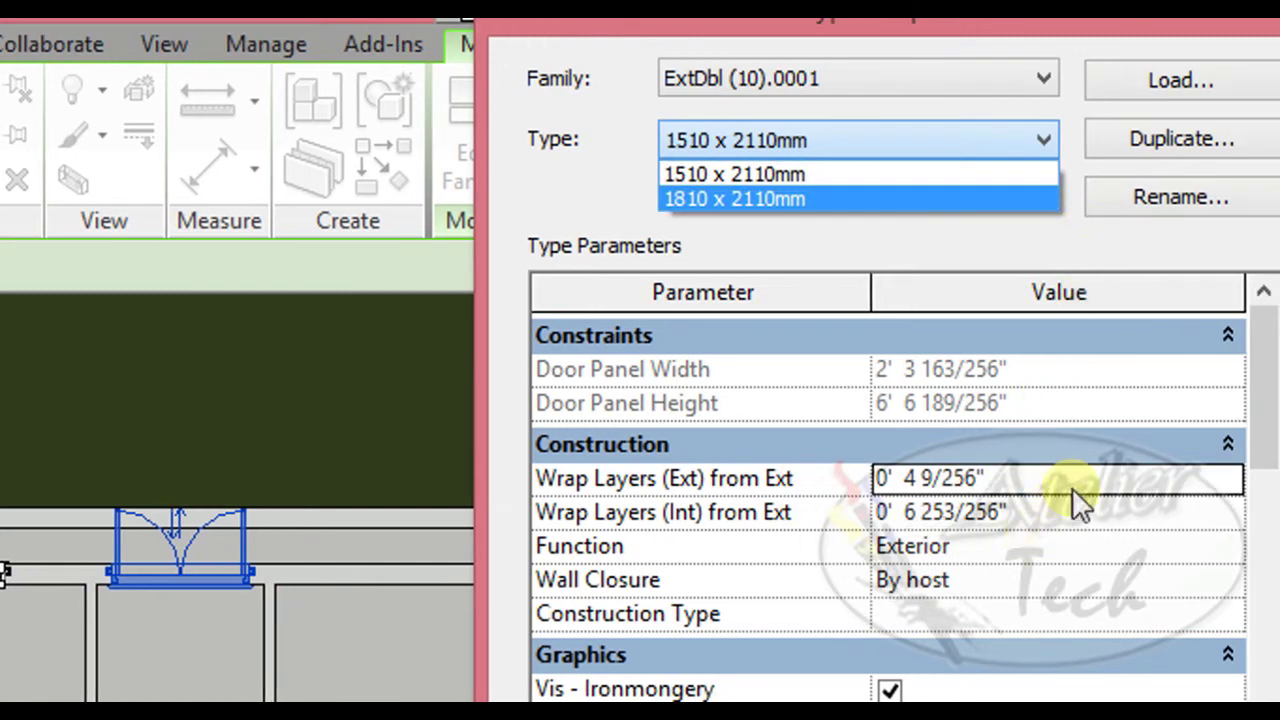
key("Return")
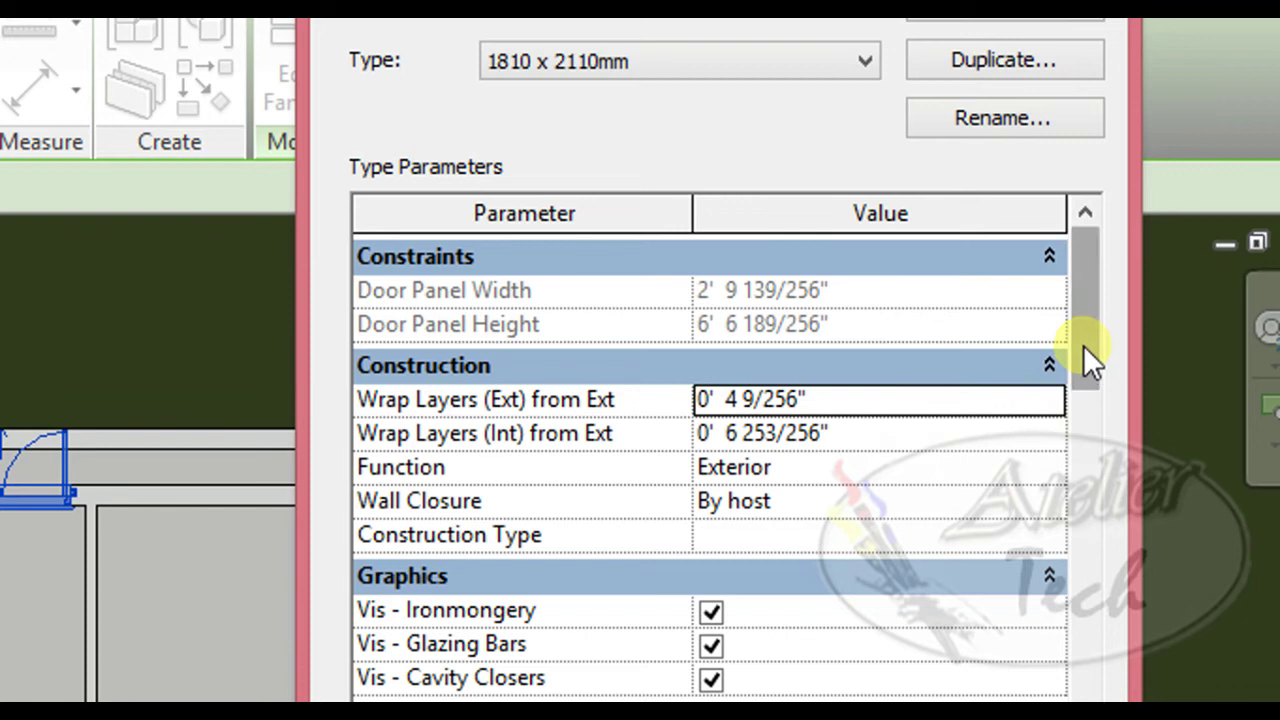
mouse_move(1084, 345)
left_mouse_down()
mouse_move(1083, 585)
mouse_move(1084, 487)
left_mouse_up()
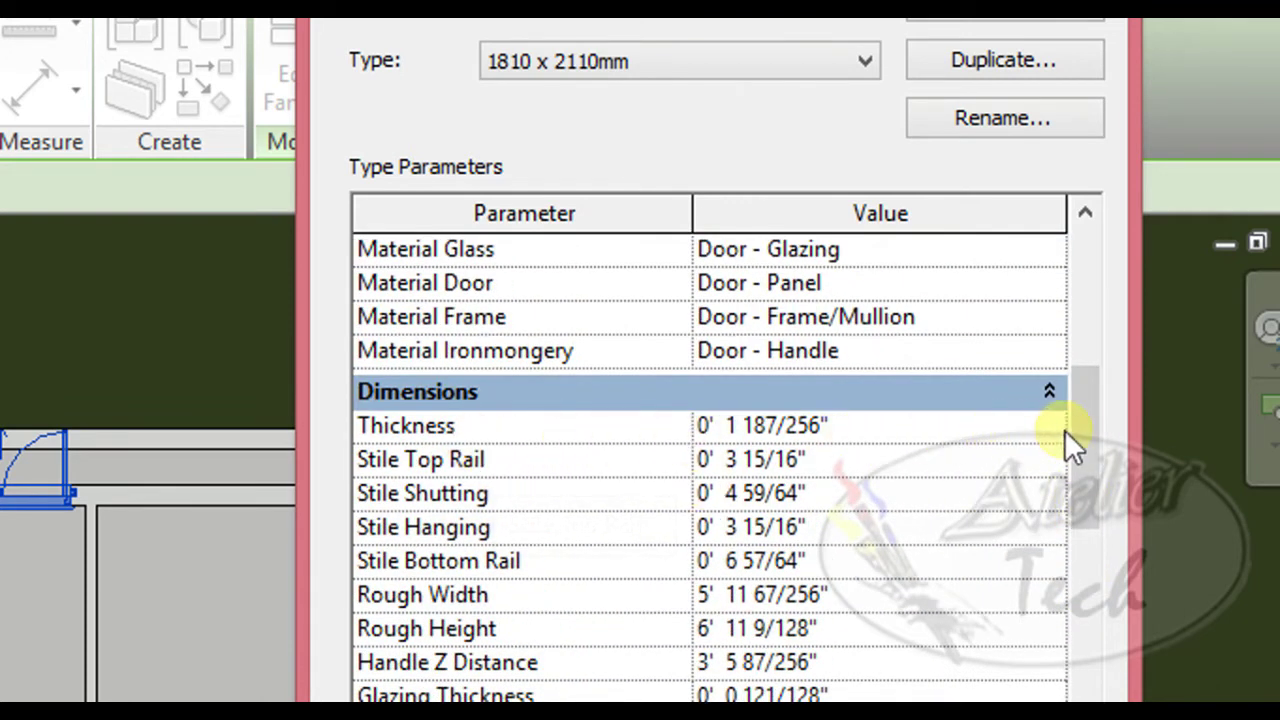
mouse_move(1081, 427)
left_mouse_down()
mouse_move(1085, 568)
mouse_move(1087, 324)
left_mouse_up()
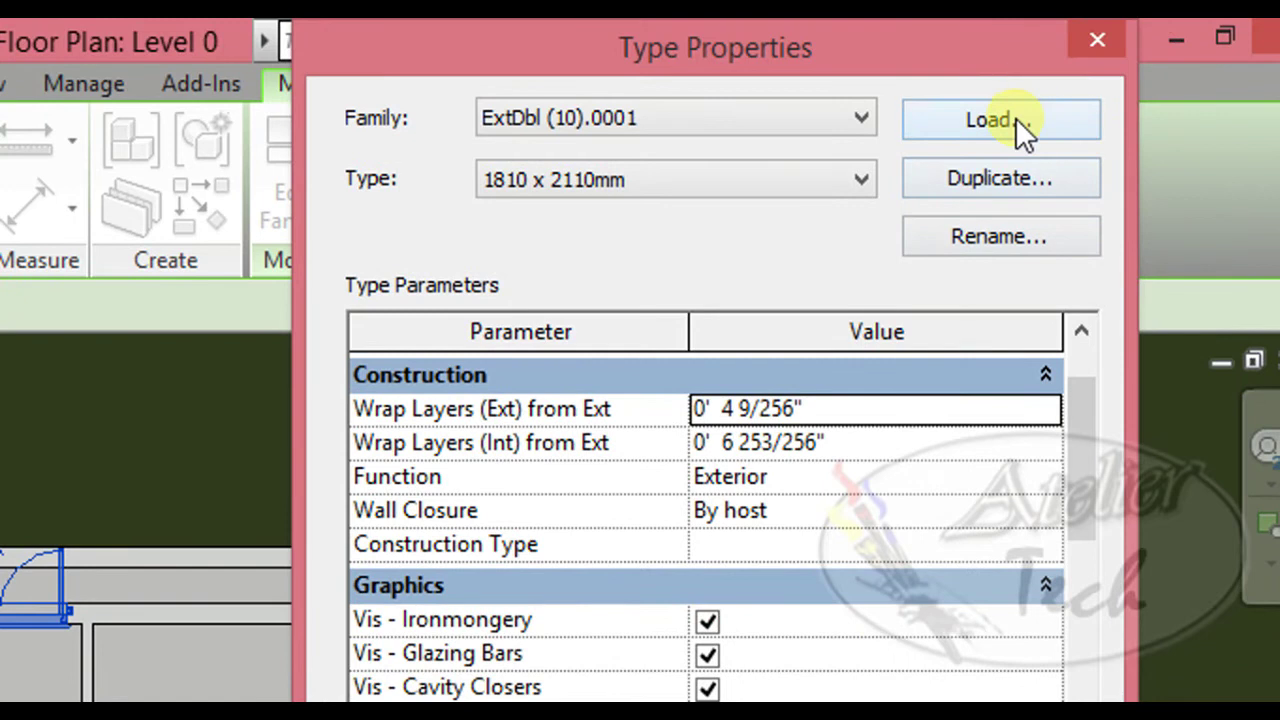
Browse the door library from the external doors to the Internal Doors folder.
left_click(1017, 120)
left_click(194, 515)
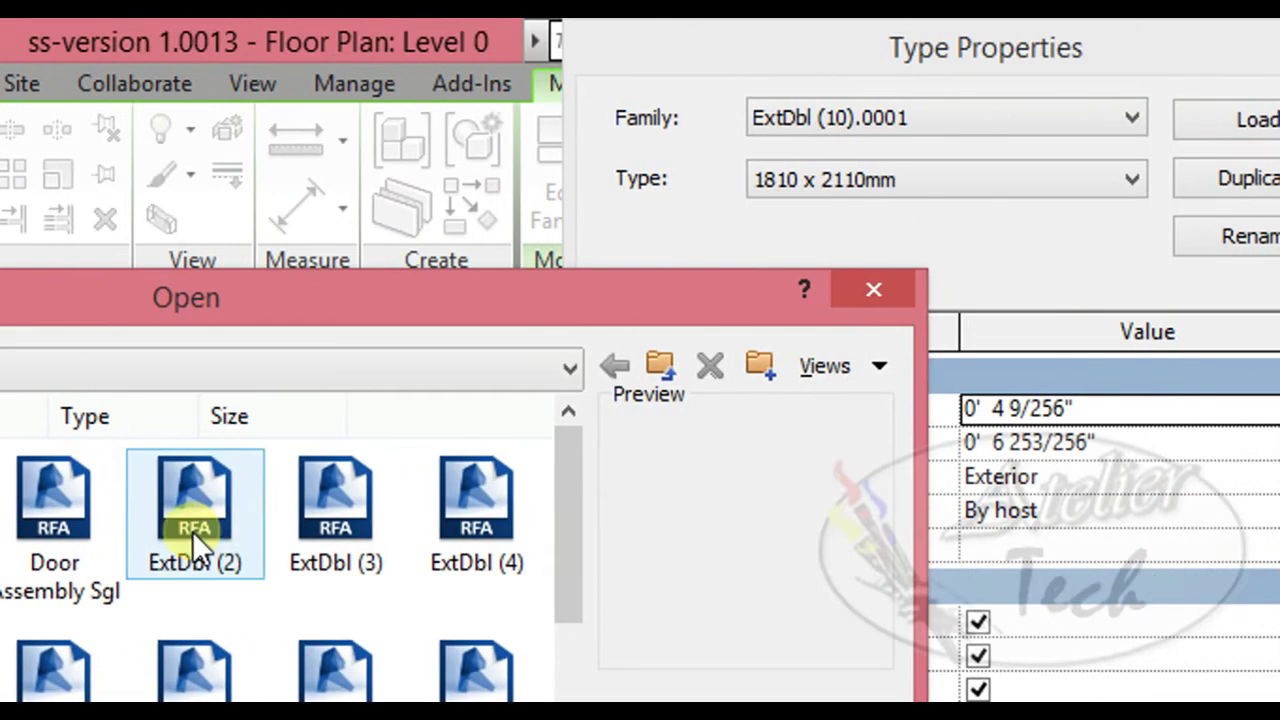
scroll(202, 591, "down", 3)
scroll(202, 591, "down", 3)
left_click(200, 606)
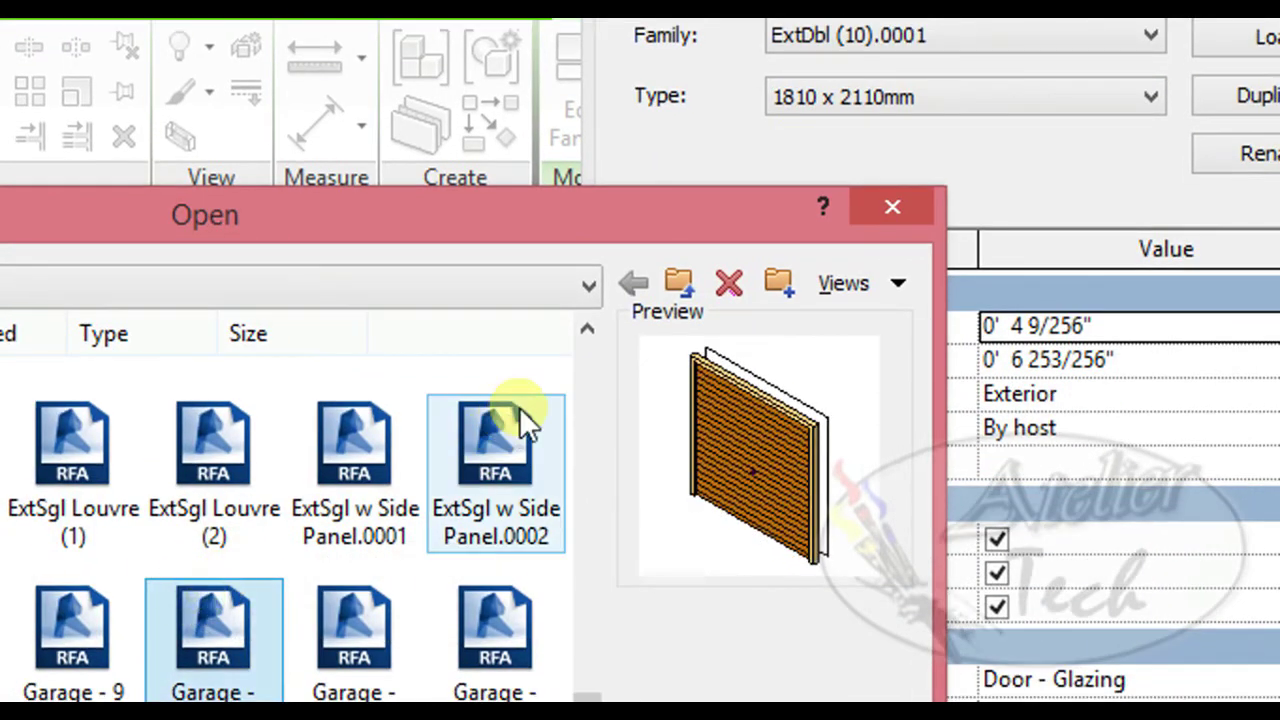
left_click(673, 294)
left_click(346, 452)
left_click(239, 440)
double_click(459, 427)
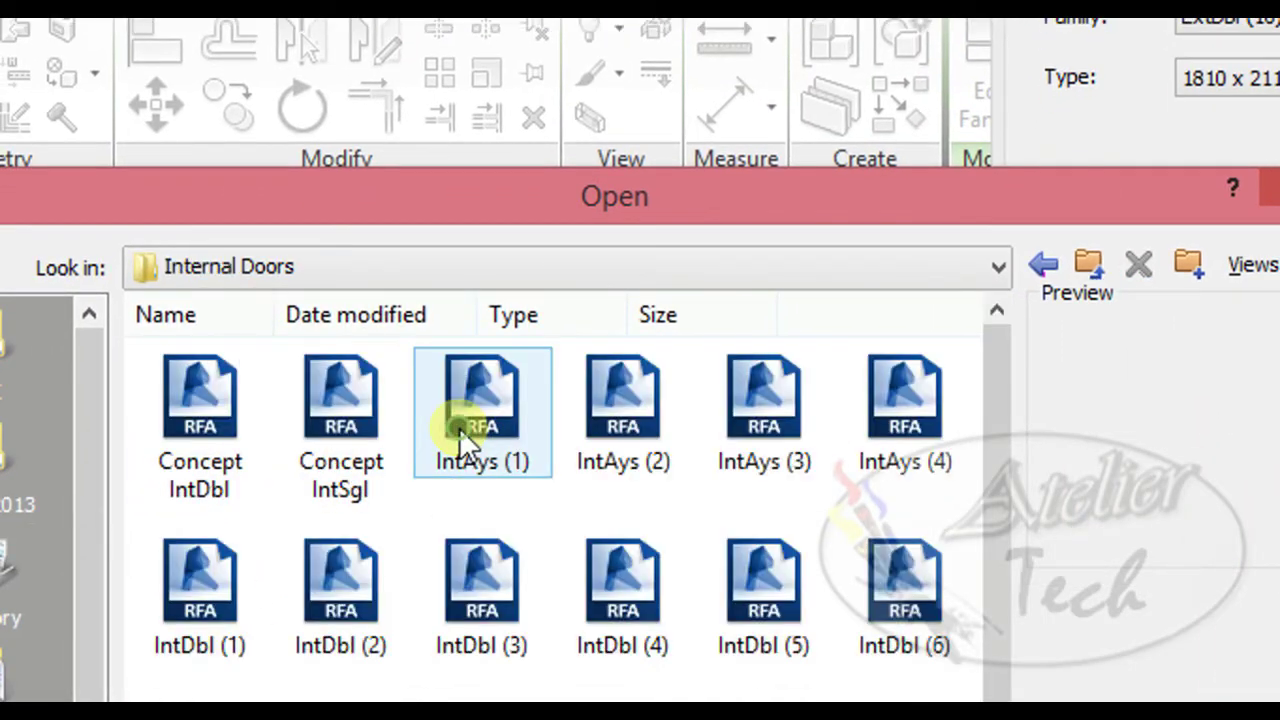
Load the Concept IntSgl internal door family and apply it to the placed door.
left_click(470, 428)
left_click(604, 548)
left_click(521, 578)
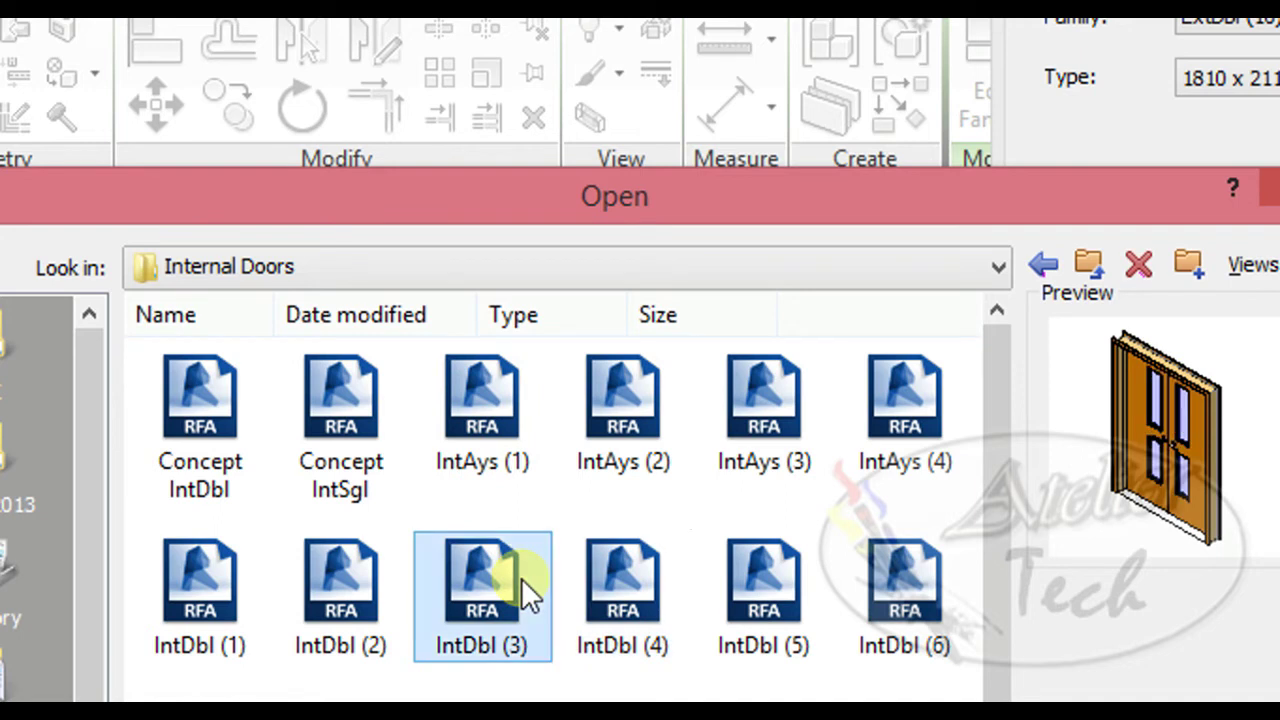
left_click(809, 416)
left_click(876, 421)
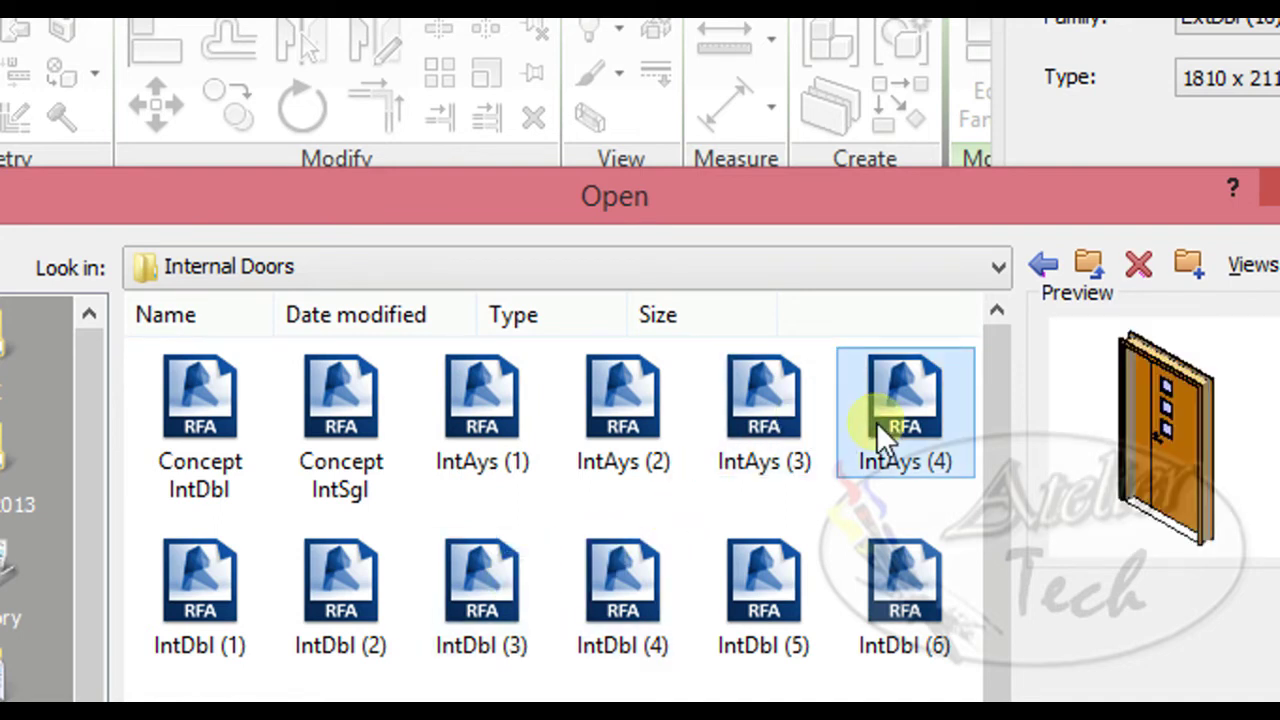
left_click(365, 421)
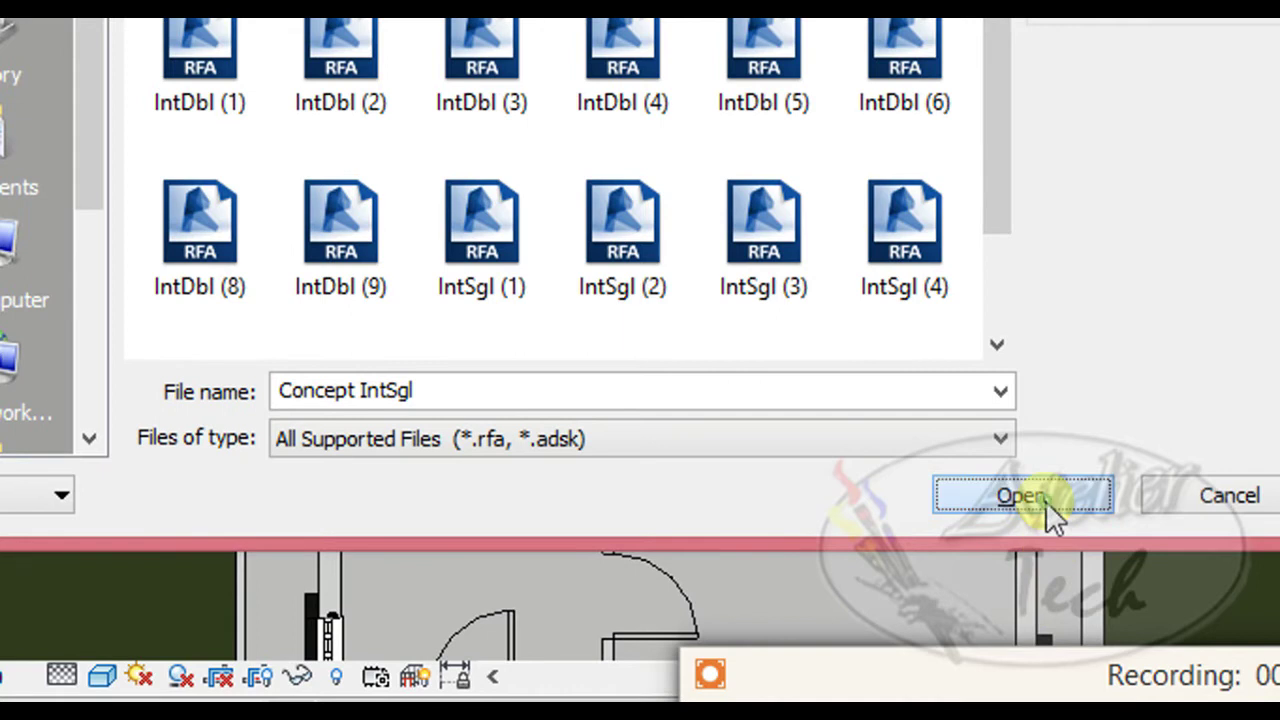
left_click(1050, 600)
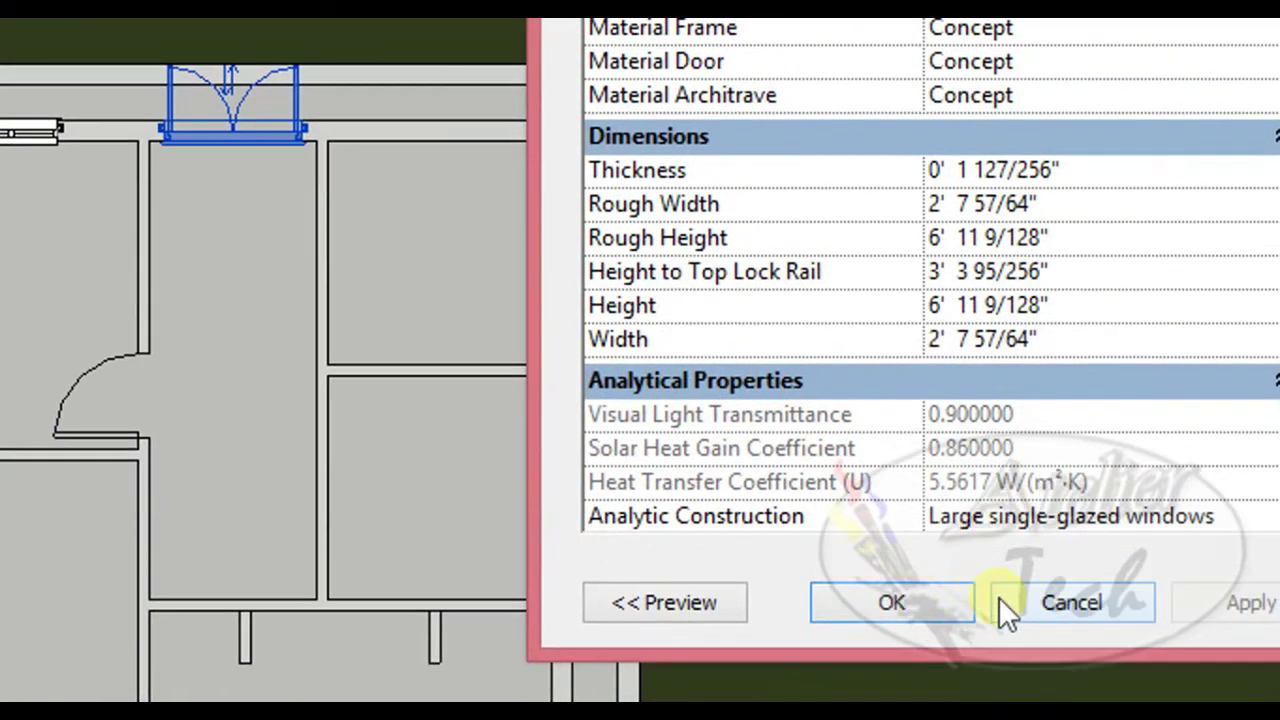
left_click(967, 600)
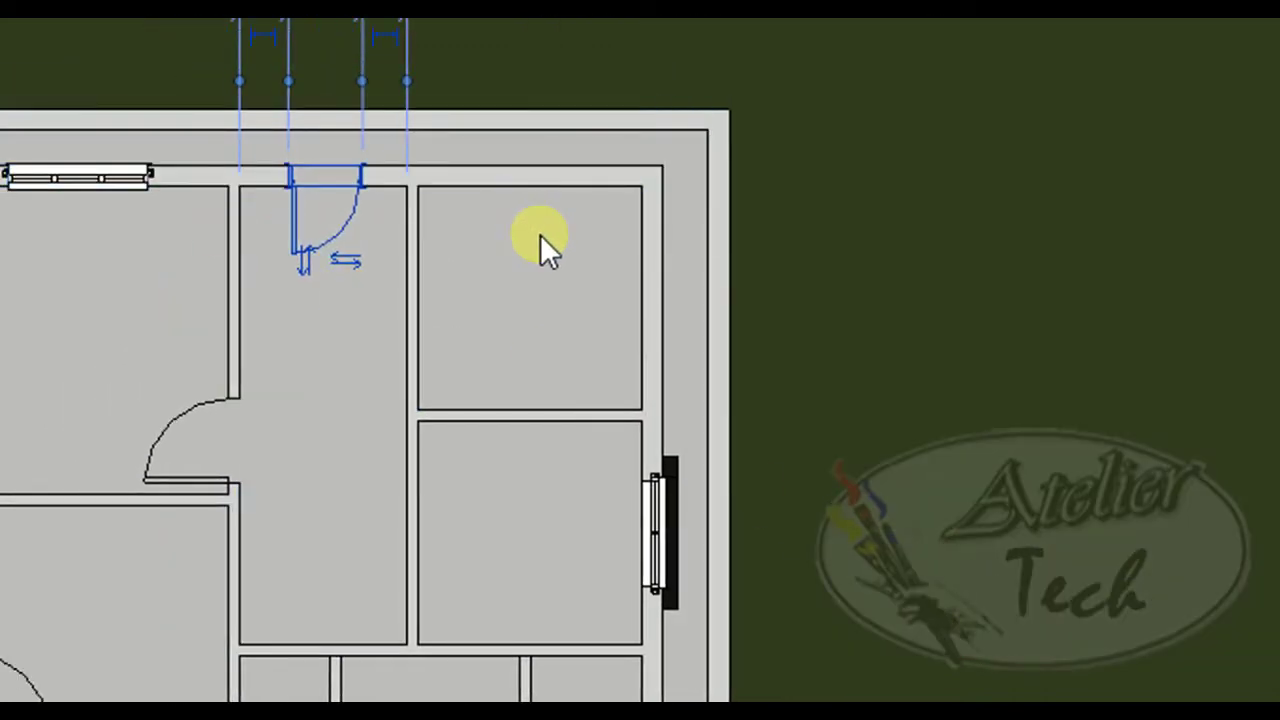
right_click(846, 130)
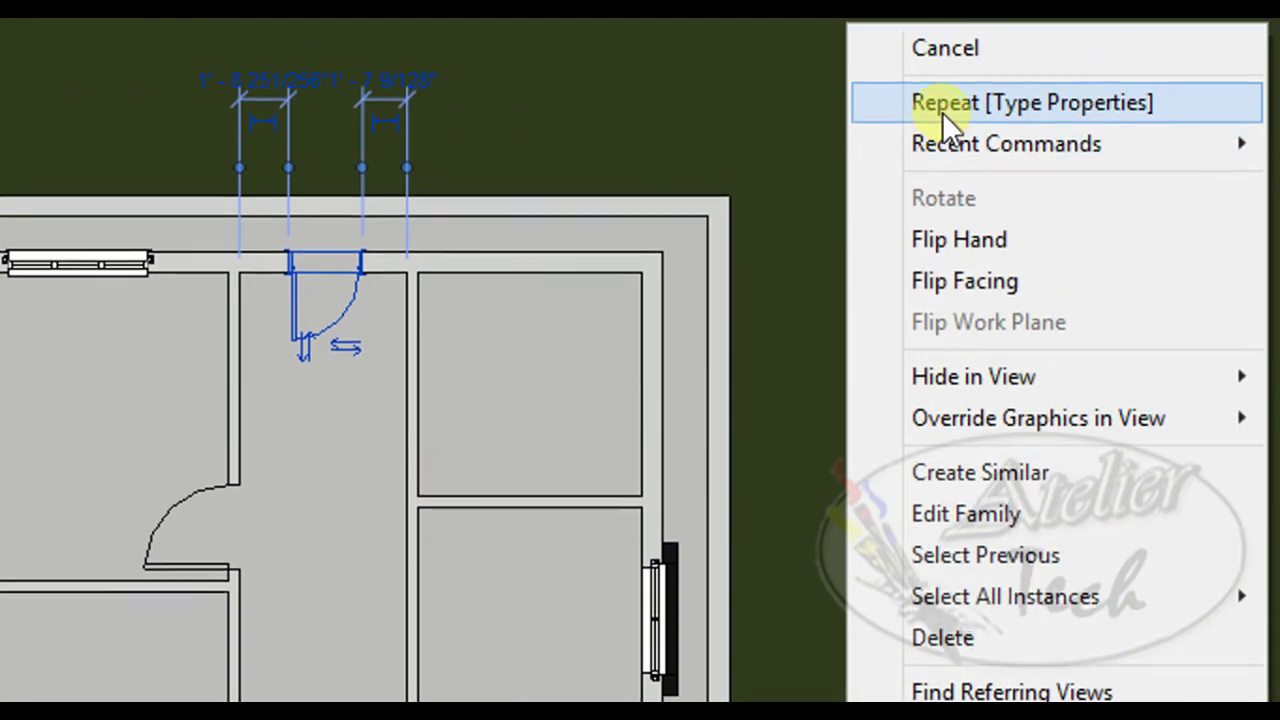
left_click(944, 120)
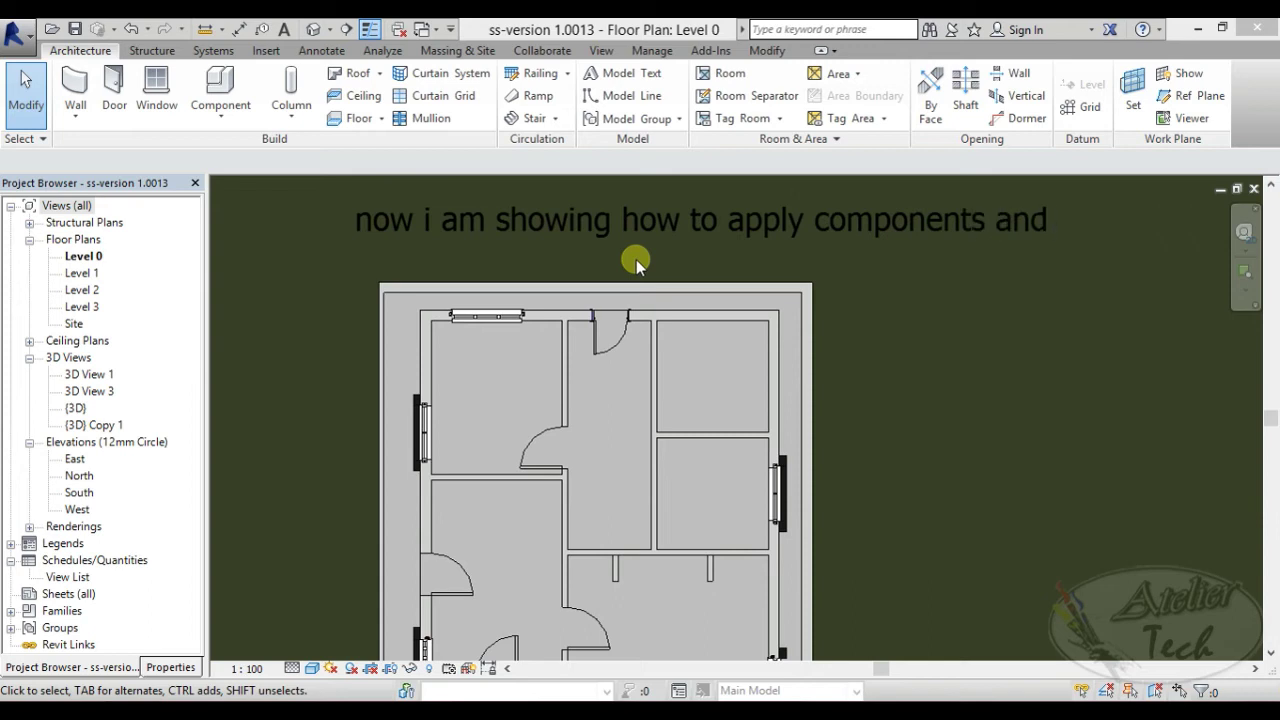
left_click(447, 254)
type("how to appp")
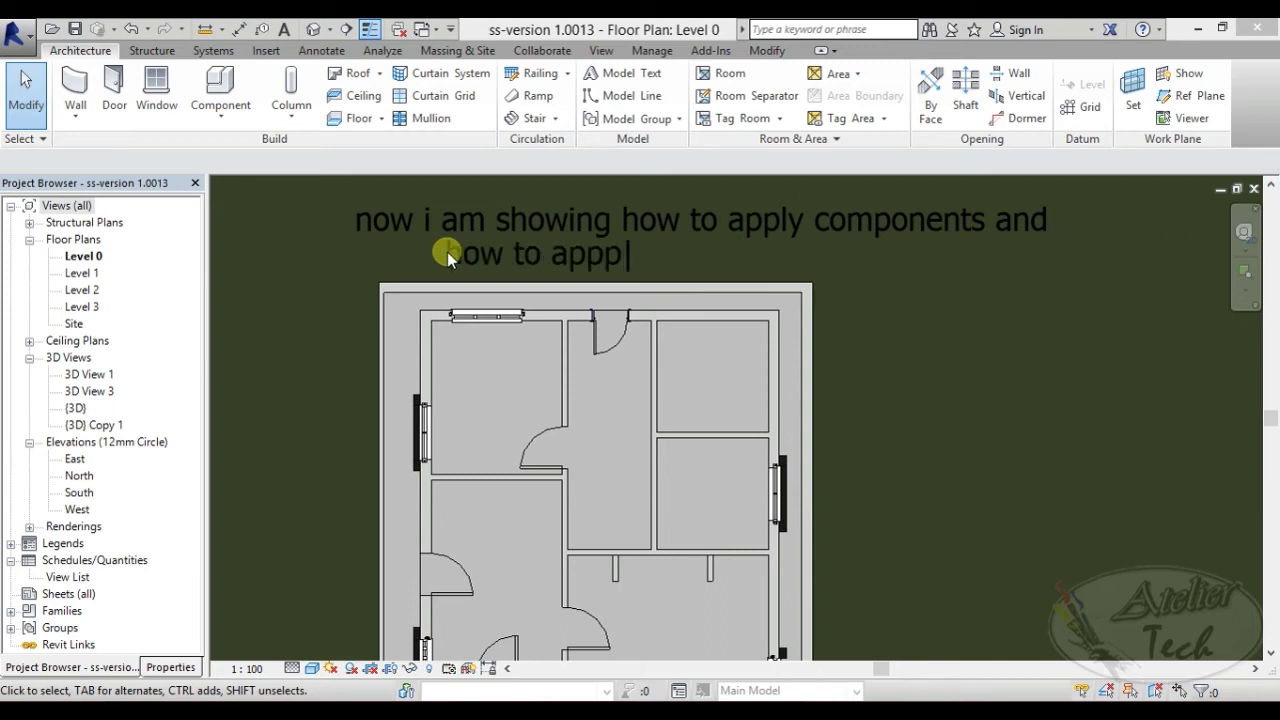
key("BackSpace")
key("BackSpace")
key("BackSpace")
key("BackSpace")
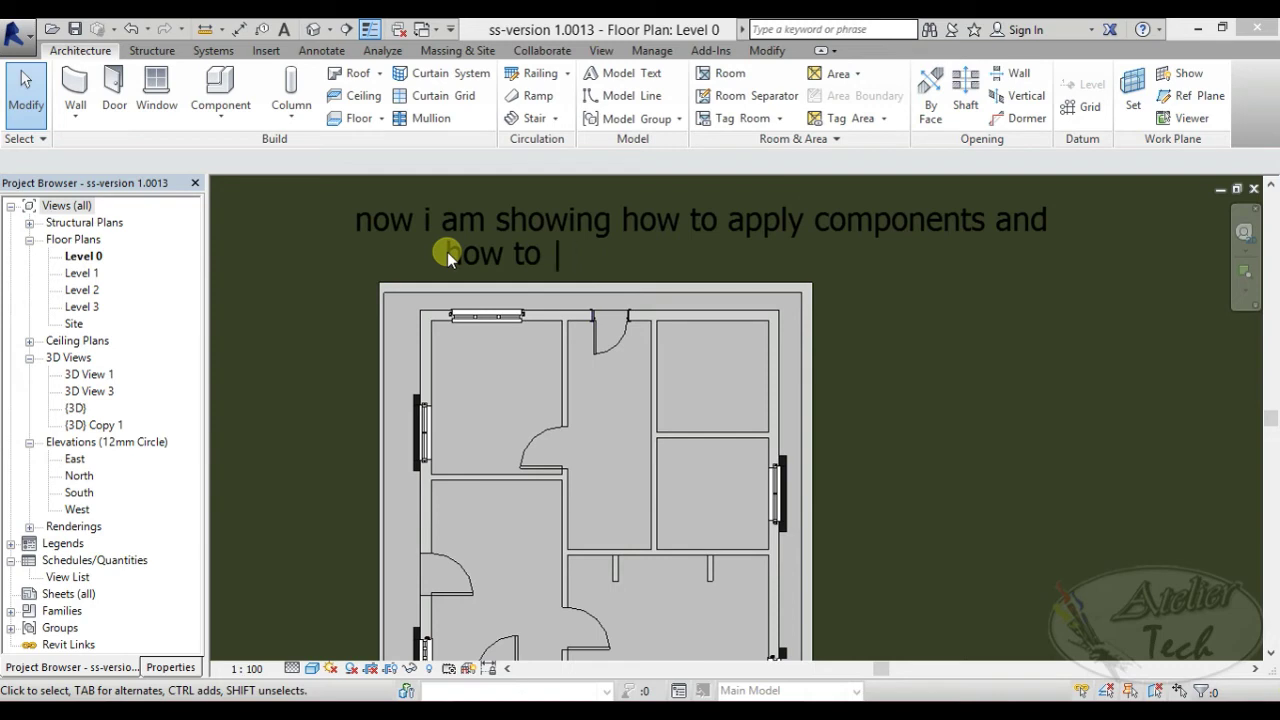
type("m")
key("BackSpace")
type("modifyy")
key("BackSpace")
key("BackSpace")
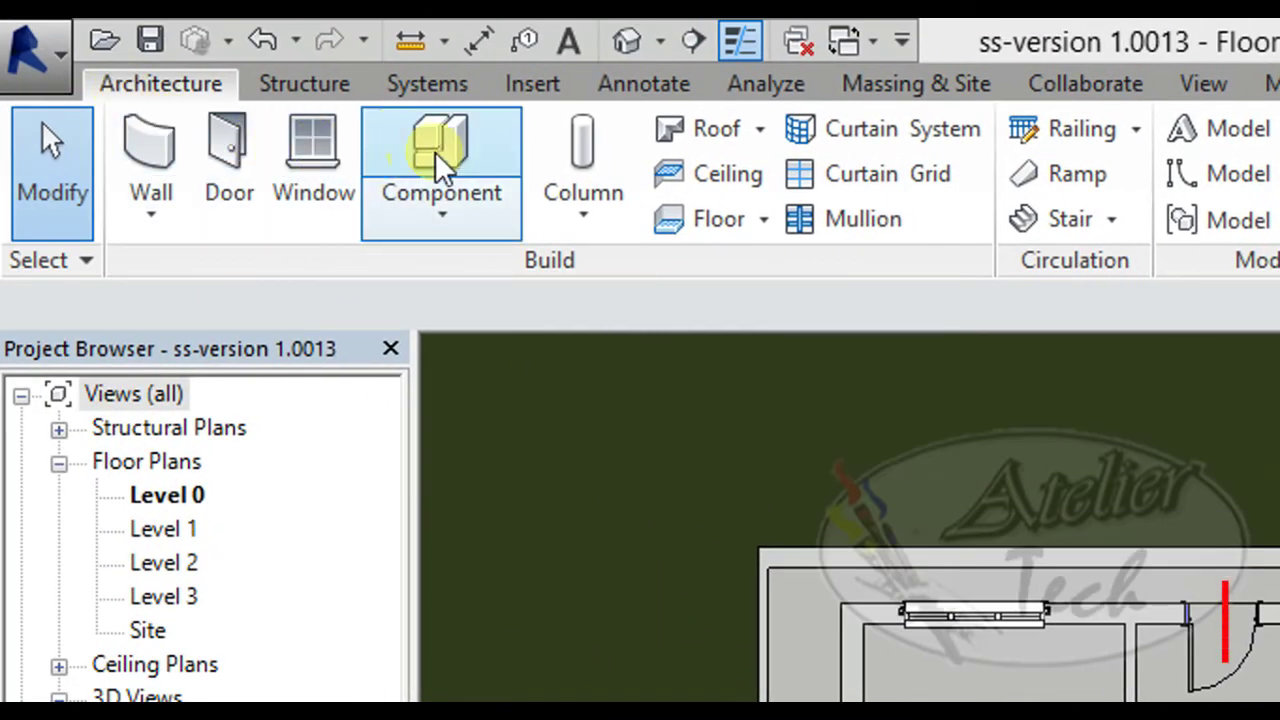
Start a furniture component and browse the UK library to the Furniture folder.
left_click(443, 165)
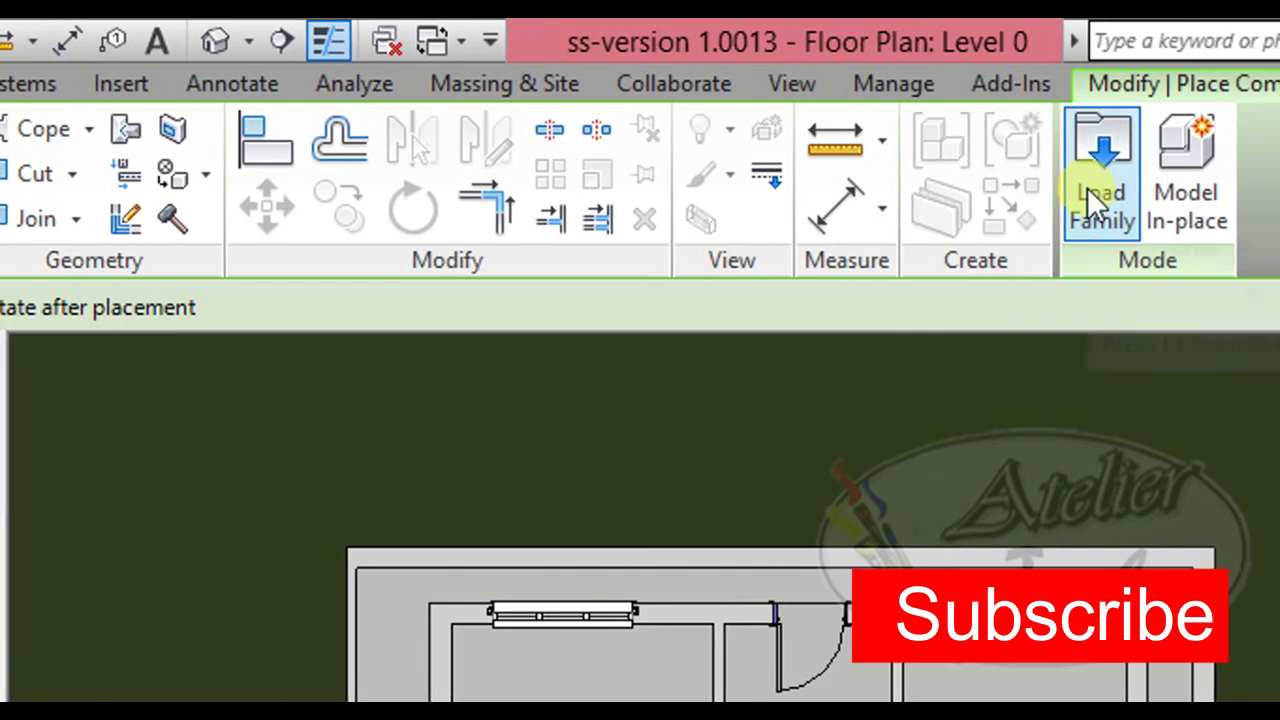
left_click(1092, 182)
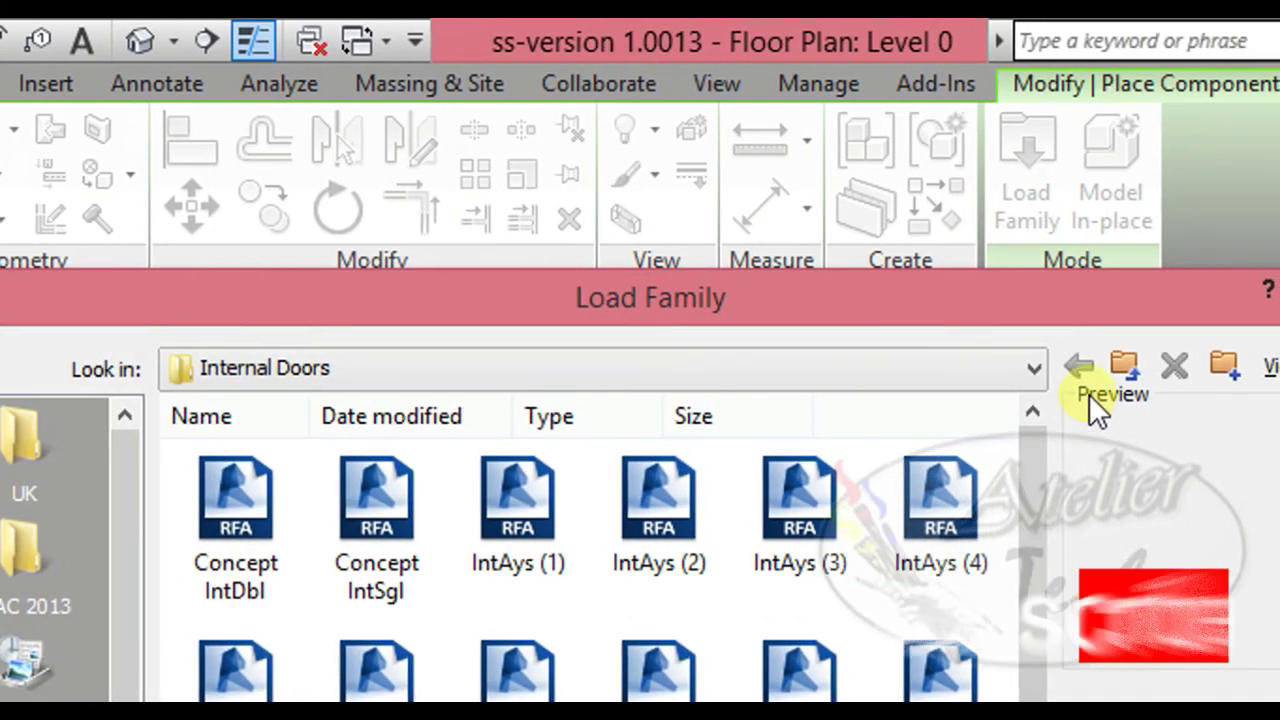
left_click(1090, 376)
left_click(1087, 375)
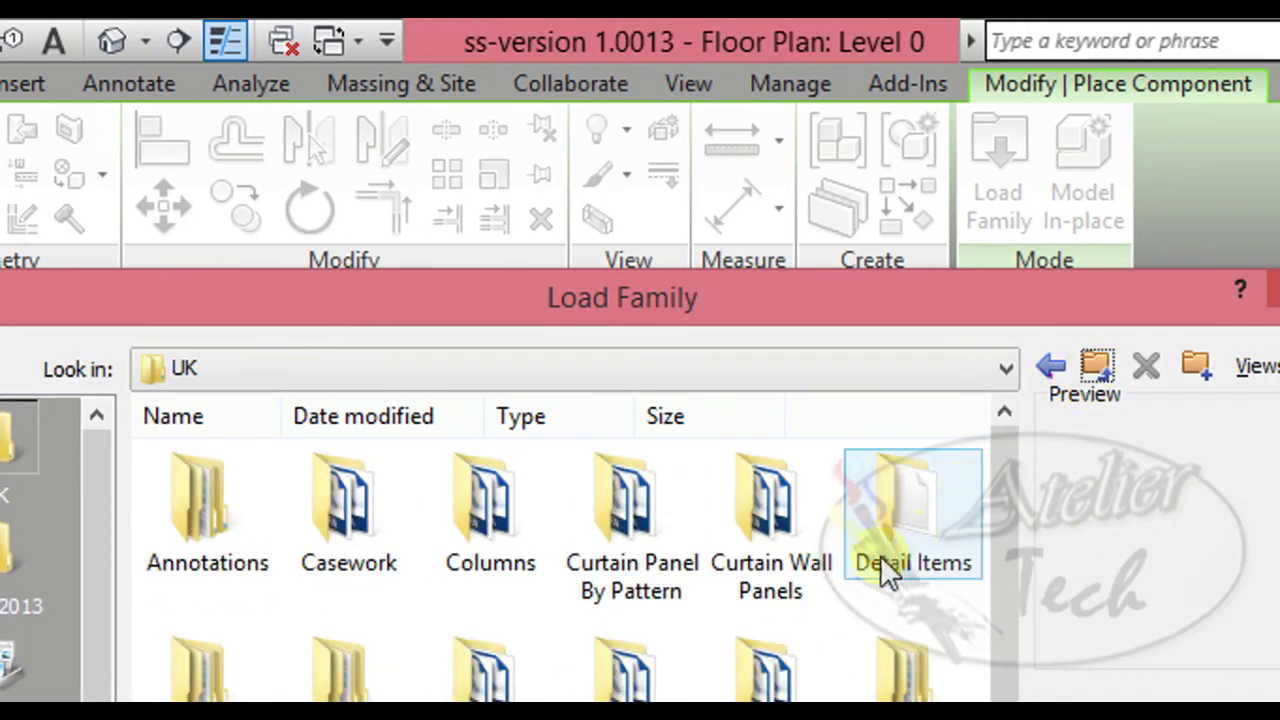
left_click(636, 339)
double_click(636, 339)
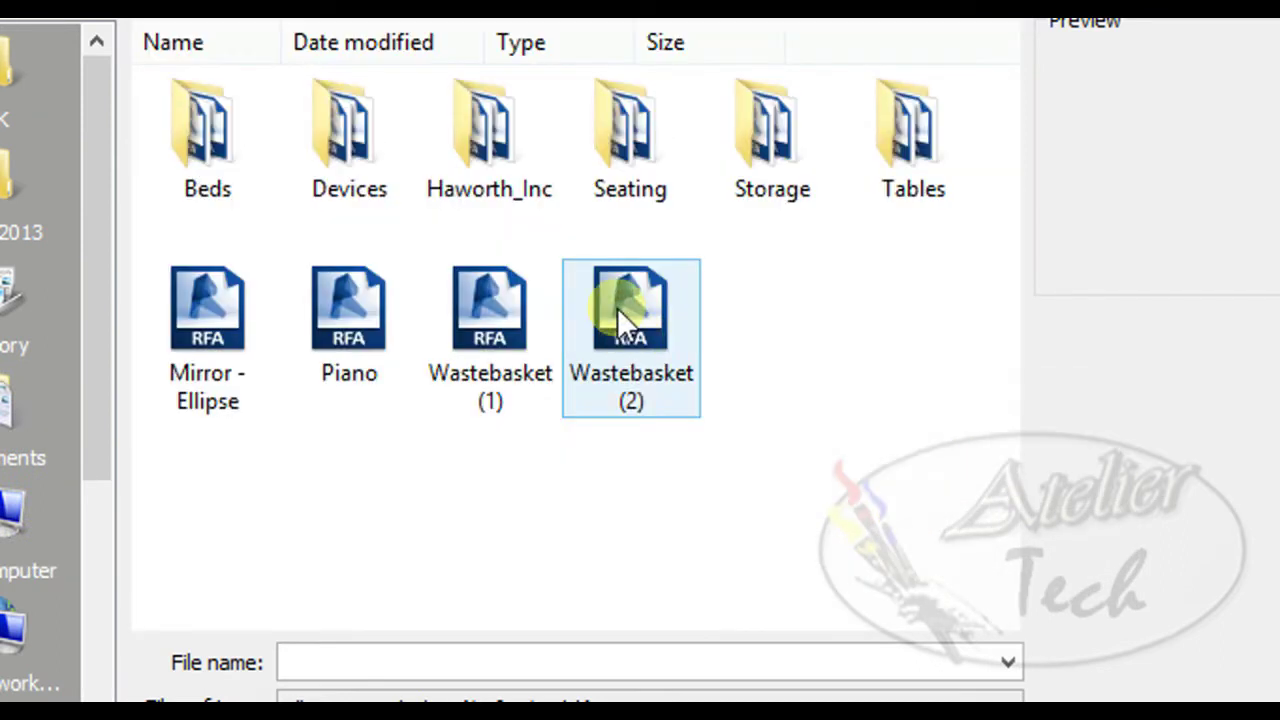
Compare Bed (1), Bed (2) and Bed (3), then load the Bed (2) family.
double_click(234, 161)
left_click(333, 159)
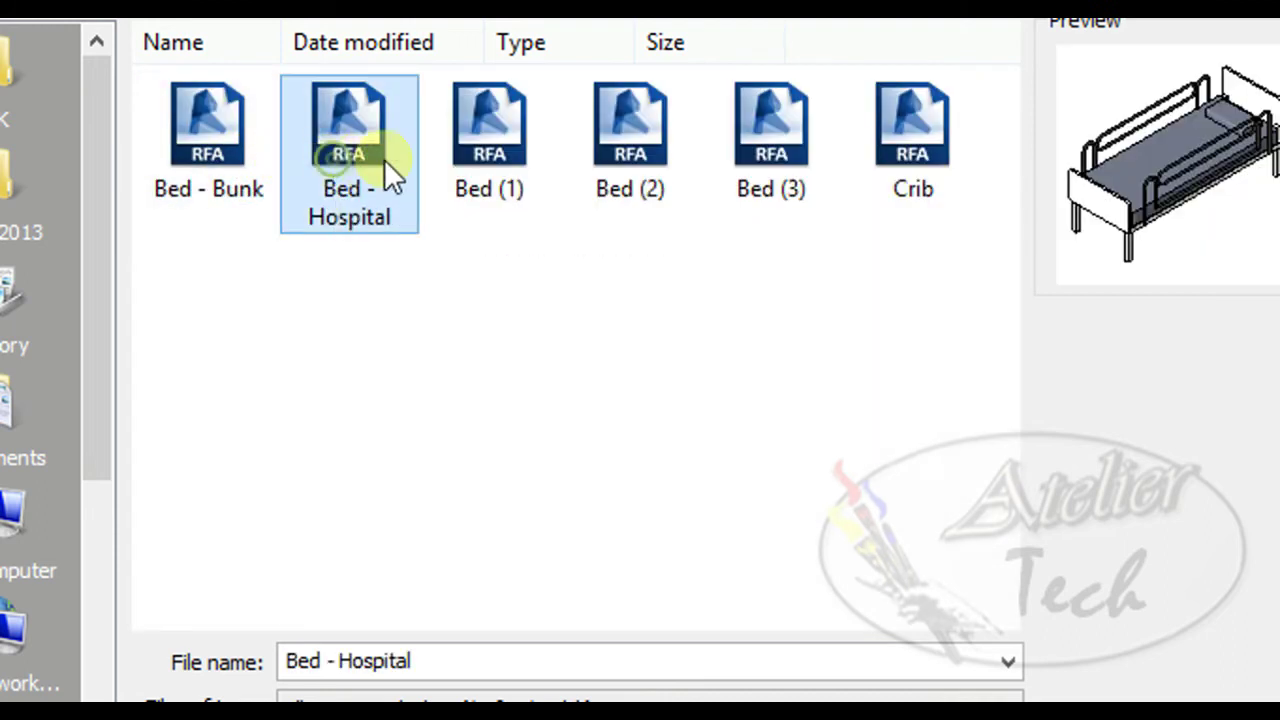
left_click(446, 138)
left_click(606, 122)
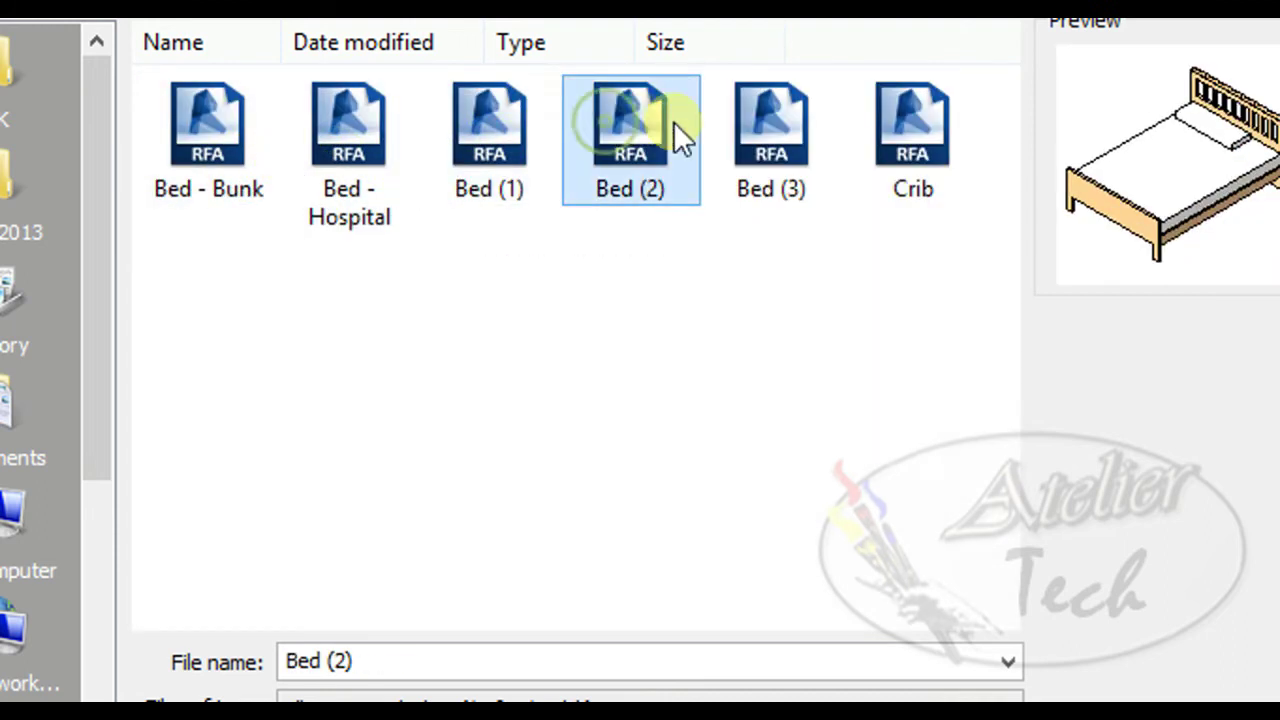
left_click(736, 122)
left_click(636, 127)
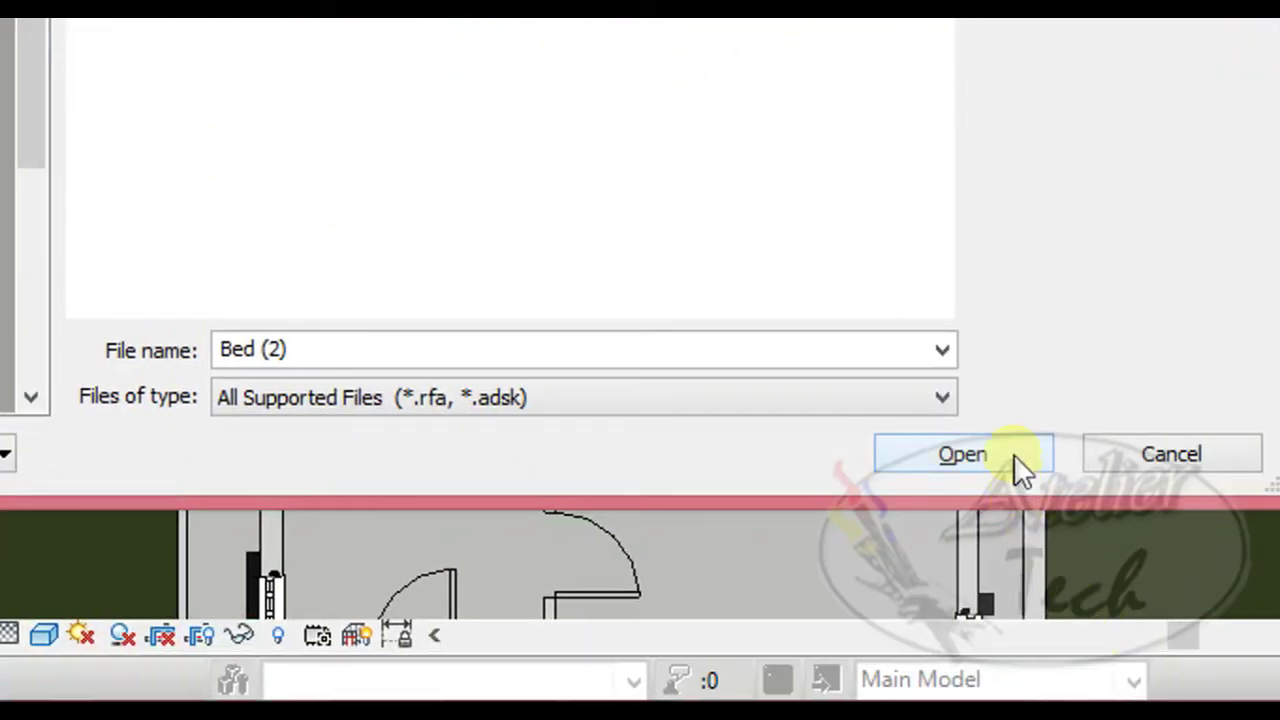
left_click(1012, 452)
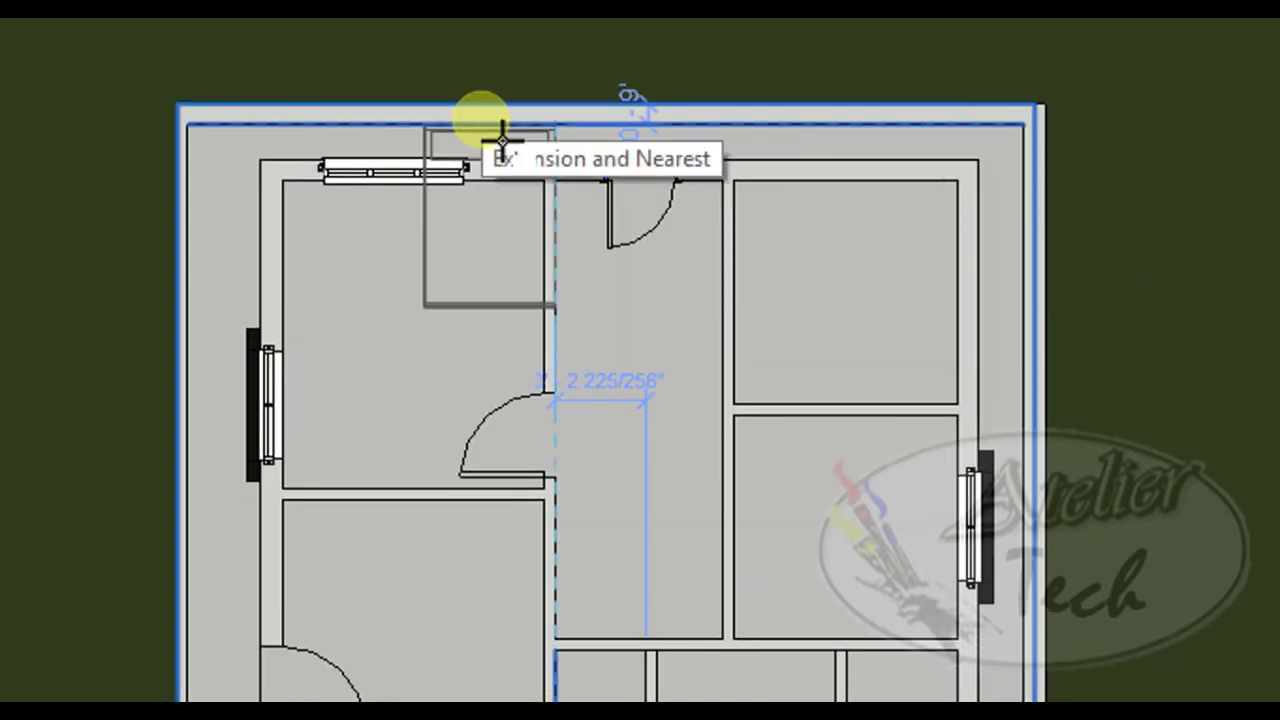
Place one Bed (2) in the upper-left bedroom and a second in the bedroom below.
scroll(412, 272, "up", 2)
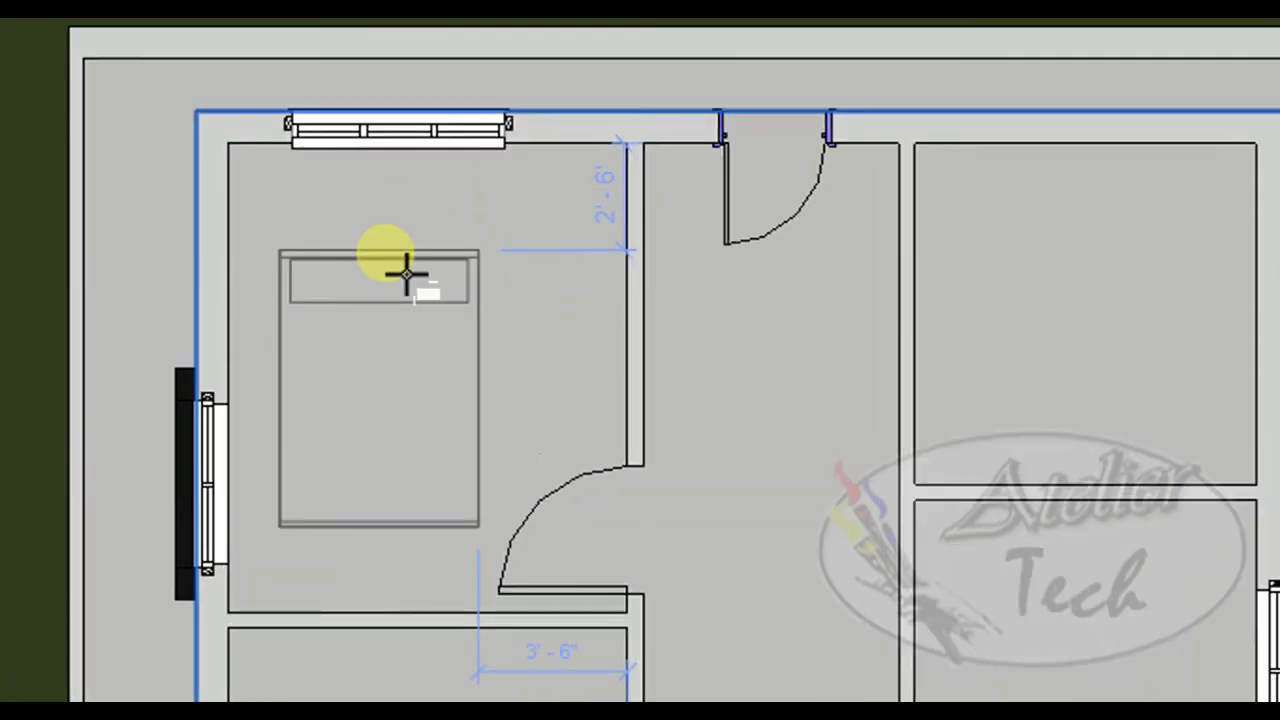
scroll(412, 270, "up", 2)
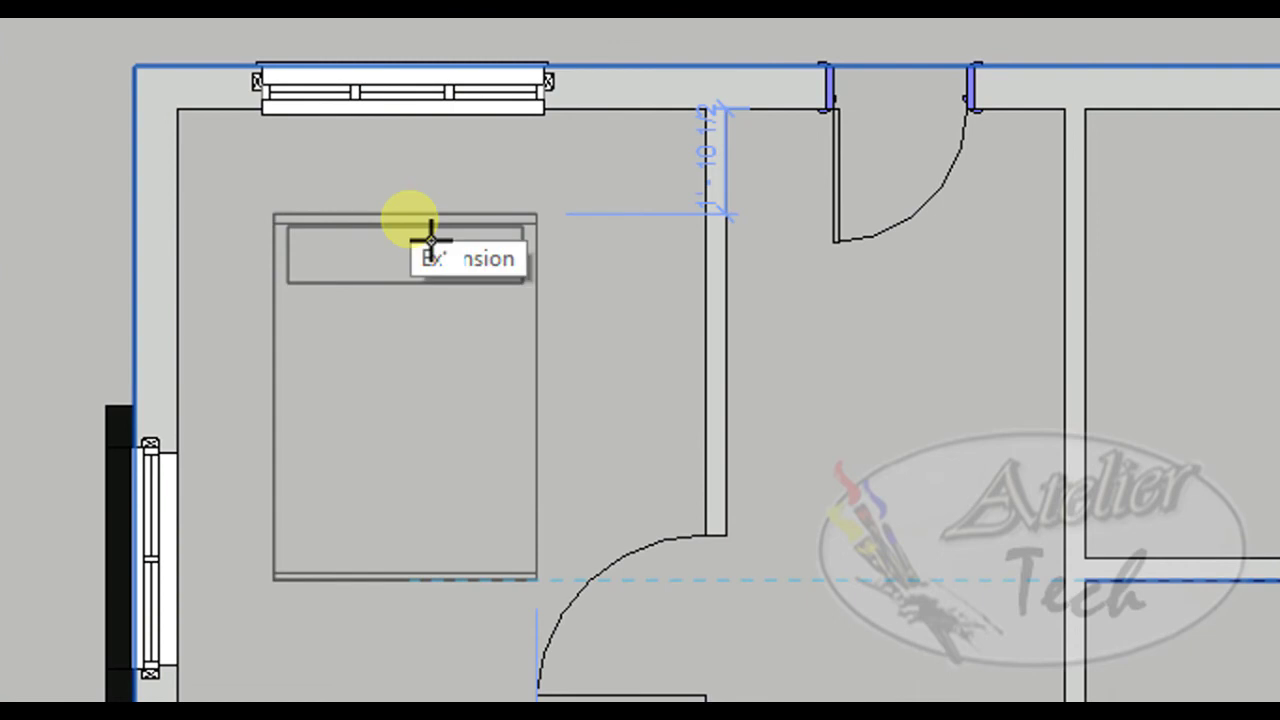
left_click(430, 240)
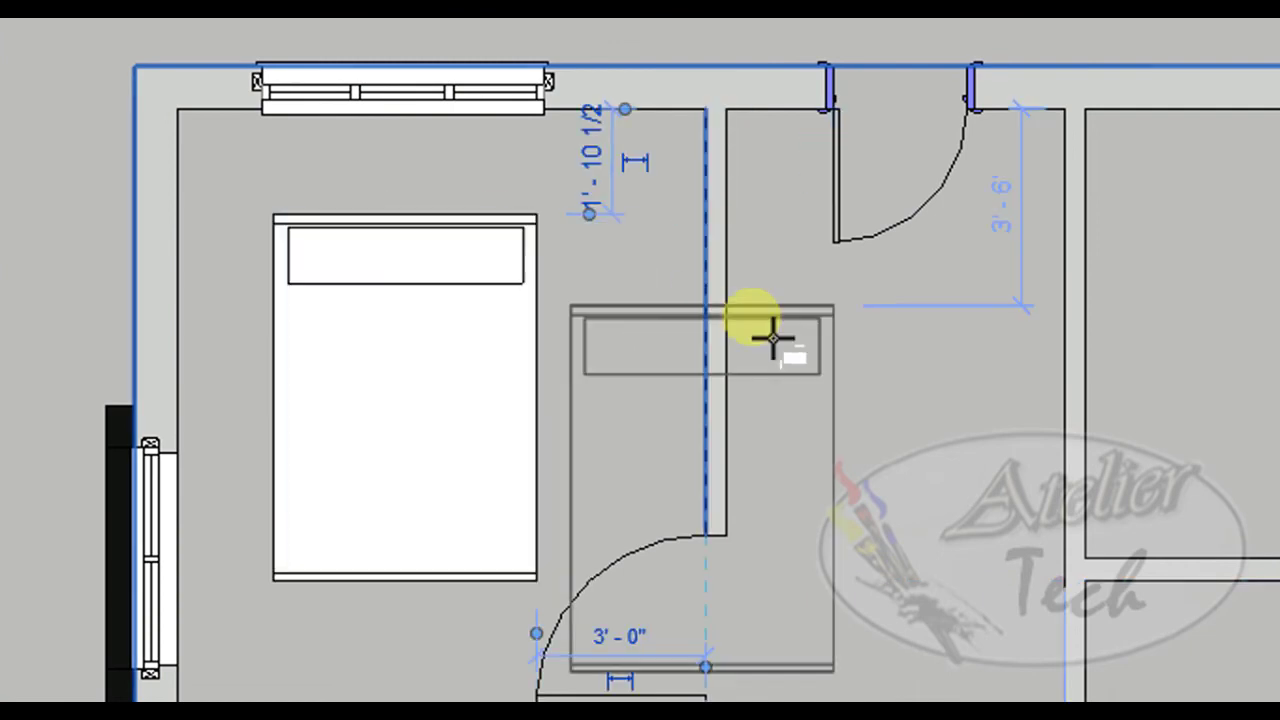
scroll(806, 137, "down", 2)
scroll(806, 140, "down", 2)
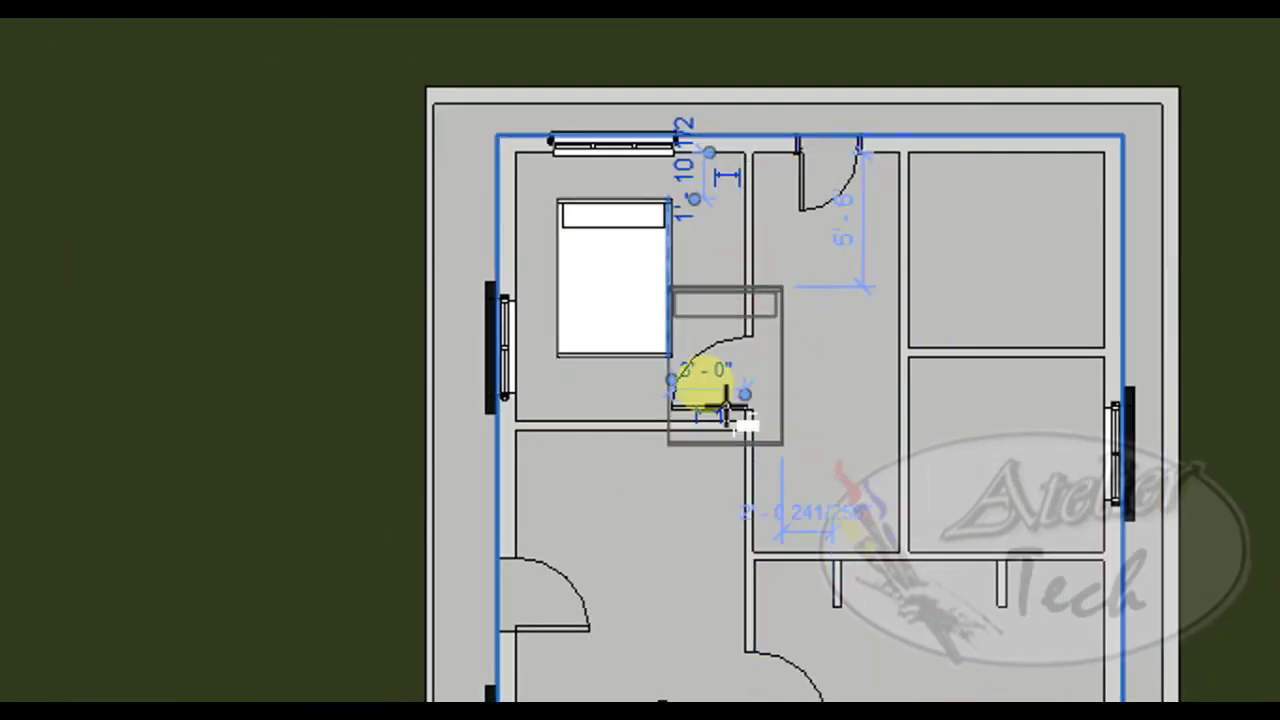
scroll(690, 617, "up", 2)
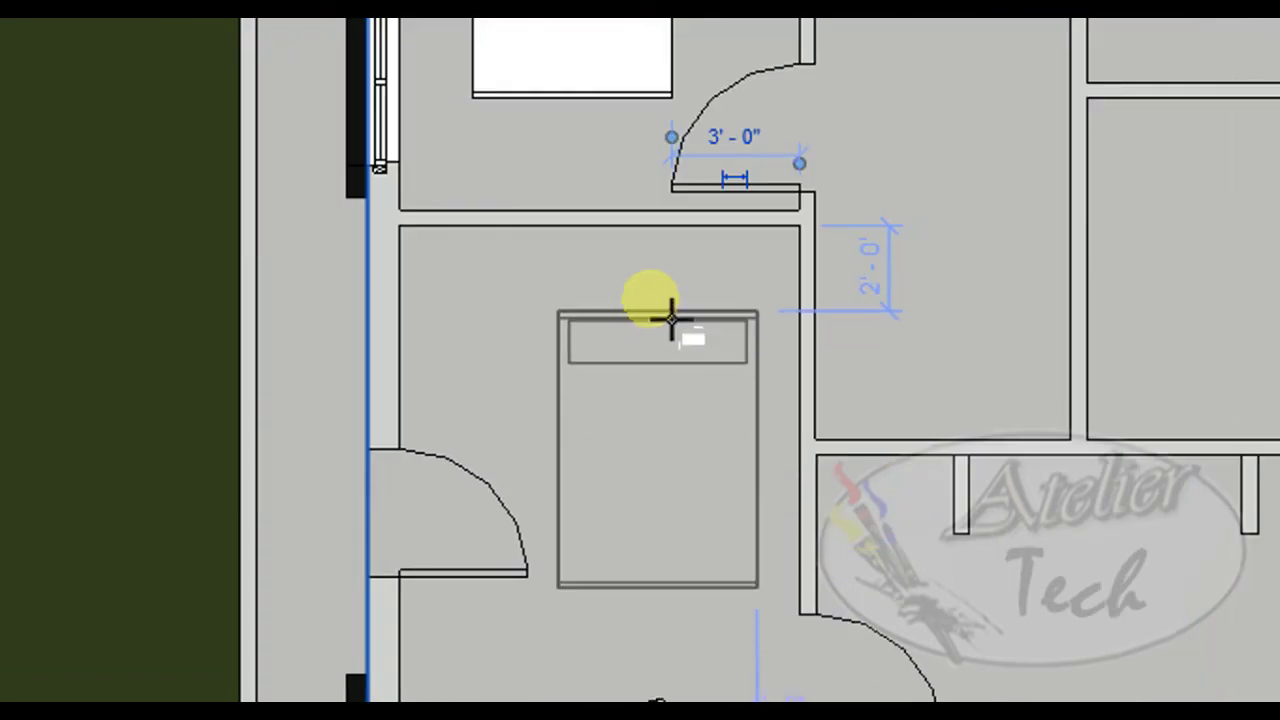
left_click(670, 314)
right_click(857, 149)
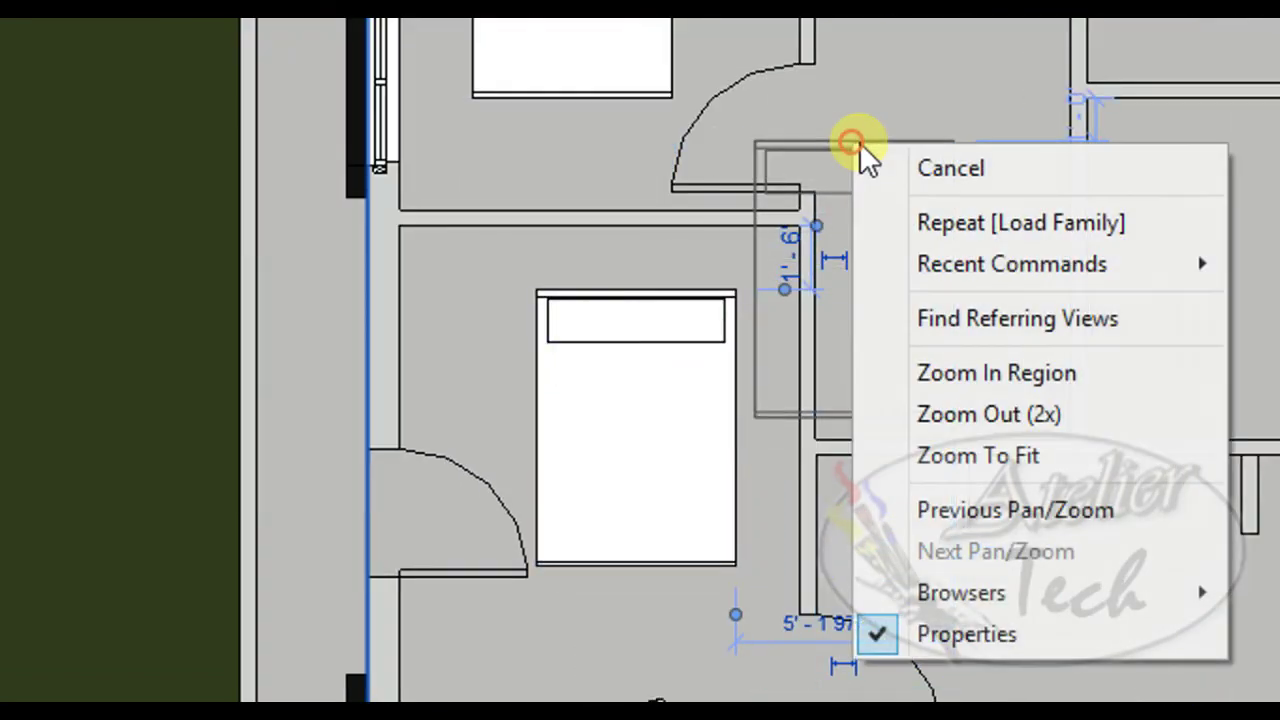
left_click(952, 166)
right_click(930, 140)
left_click(968, 155)
scroll(840, 370, "down", 2)
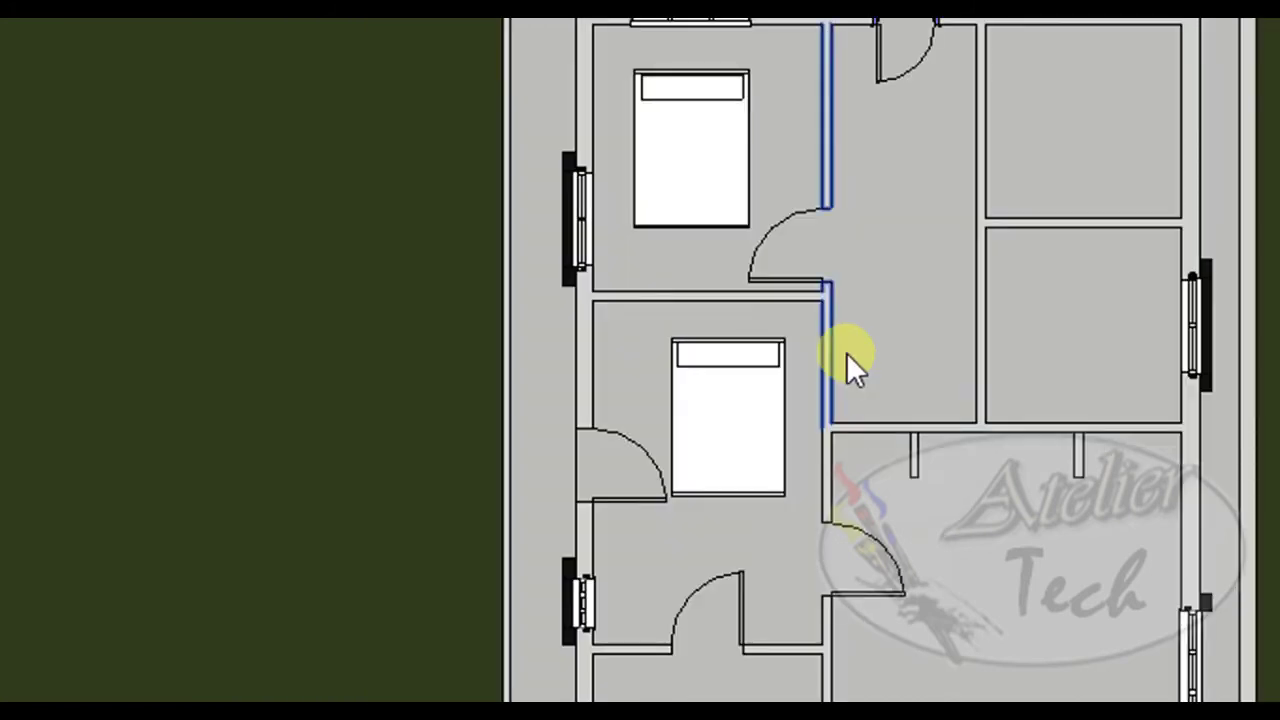
scroll(735, 175, "up", 2)
scroll(725, 85, "up", 1)
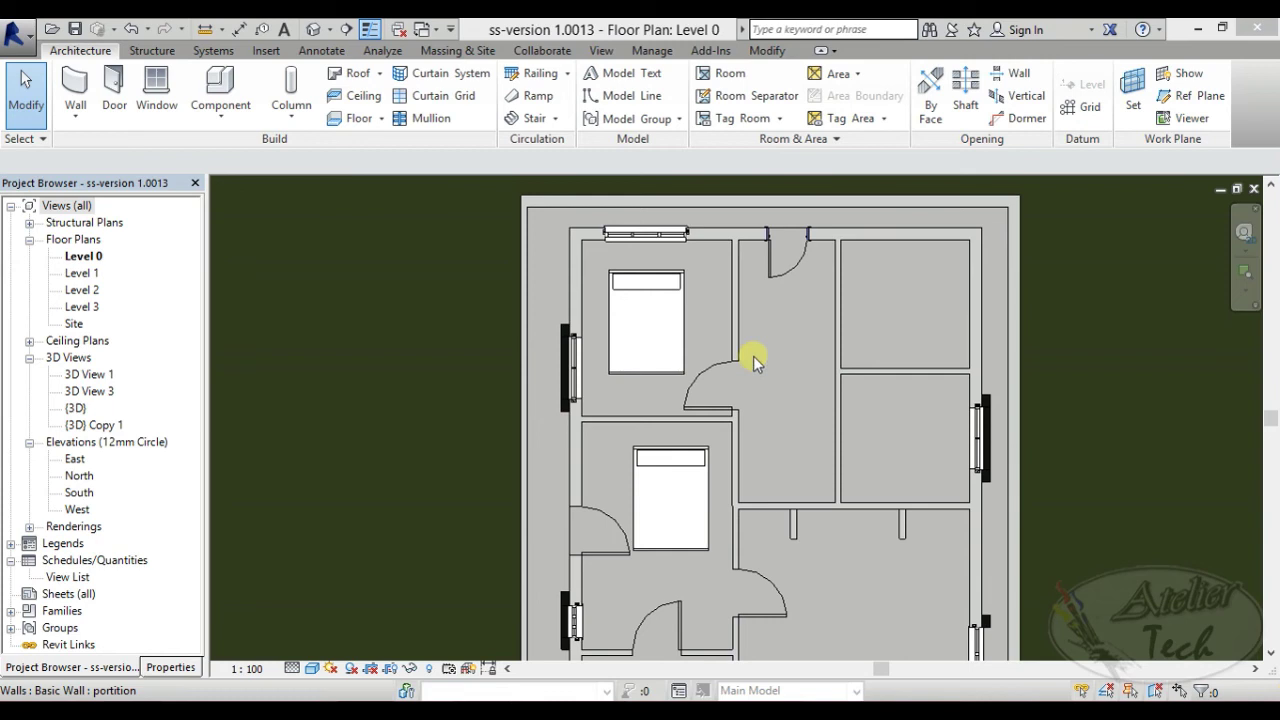
Move the upper-left bed by its corner into the room's top-left inner corner.
scroll(608, 215, "up", 1)
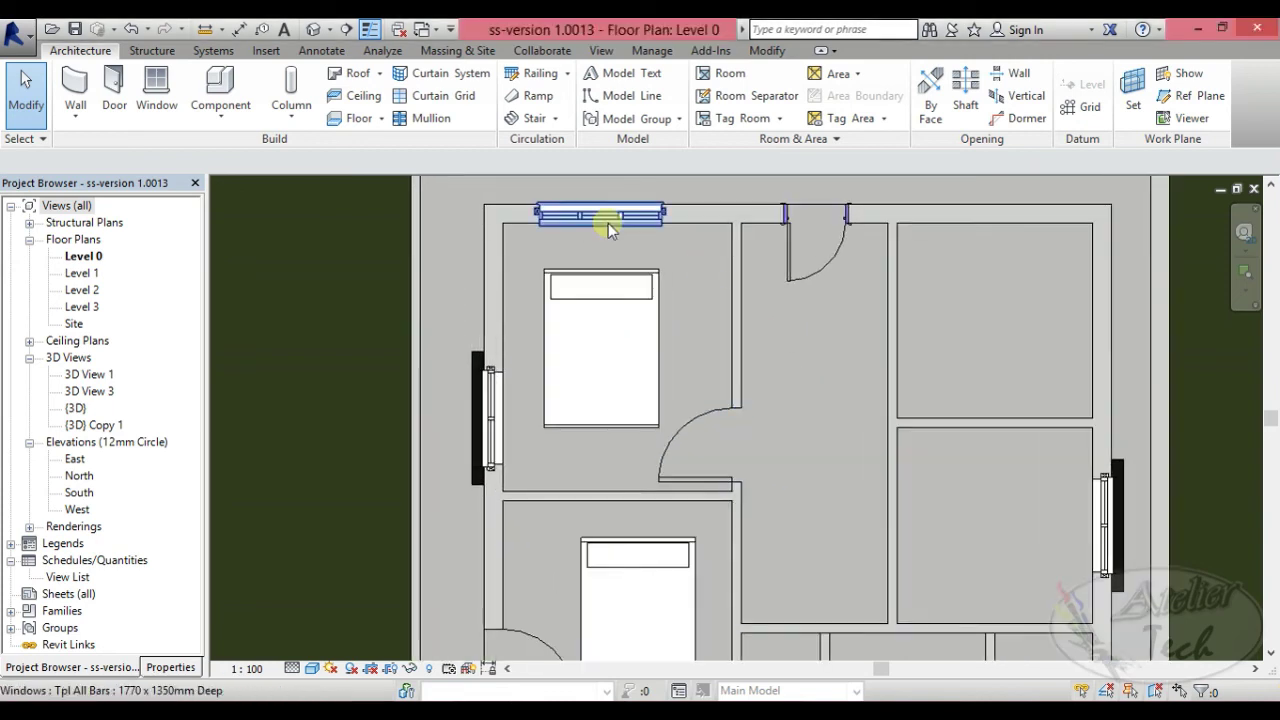
scroll(620, 245, "up", 1)
scroll(470, 268, "down", 1)
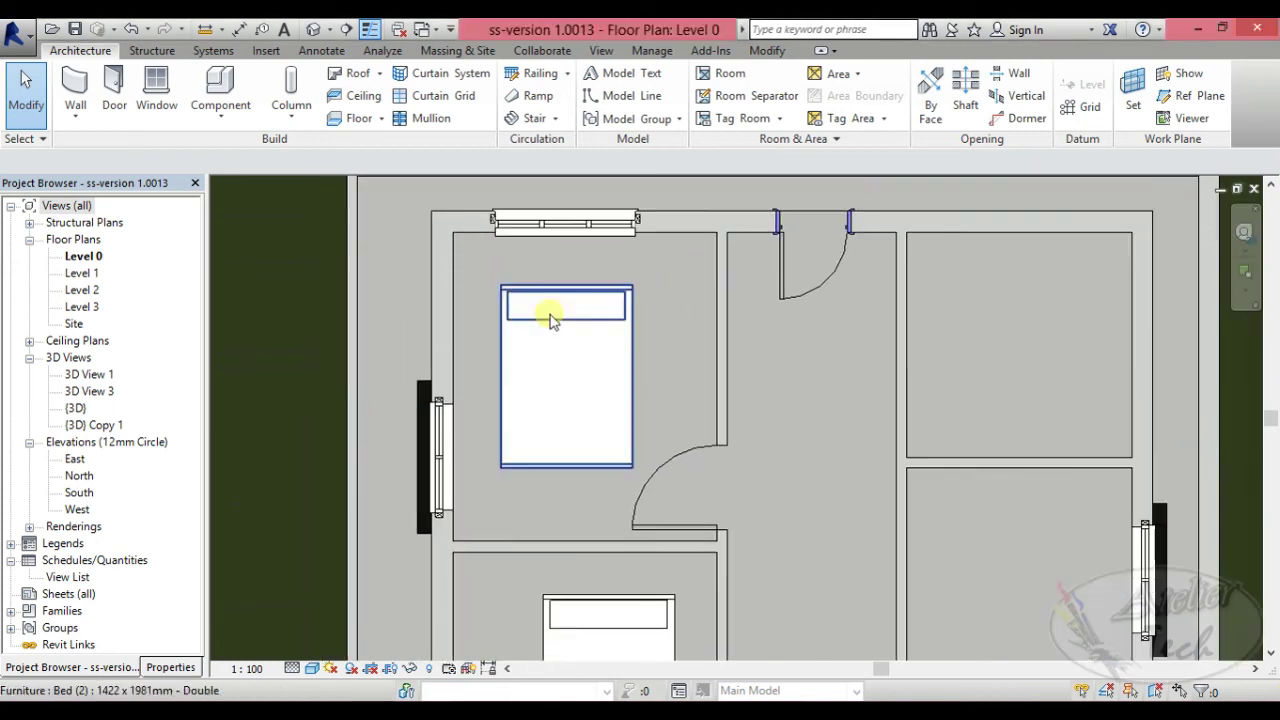
left_click(550, 318)
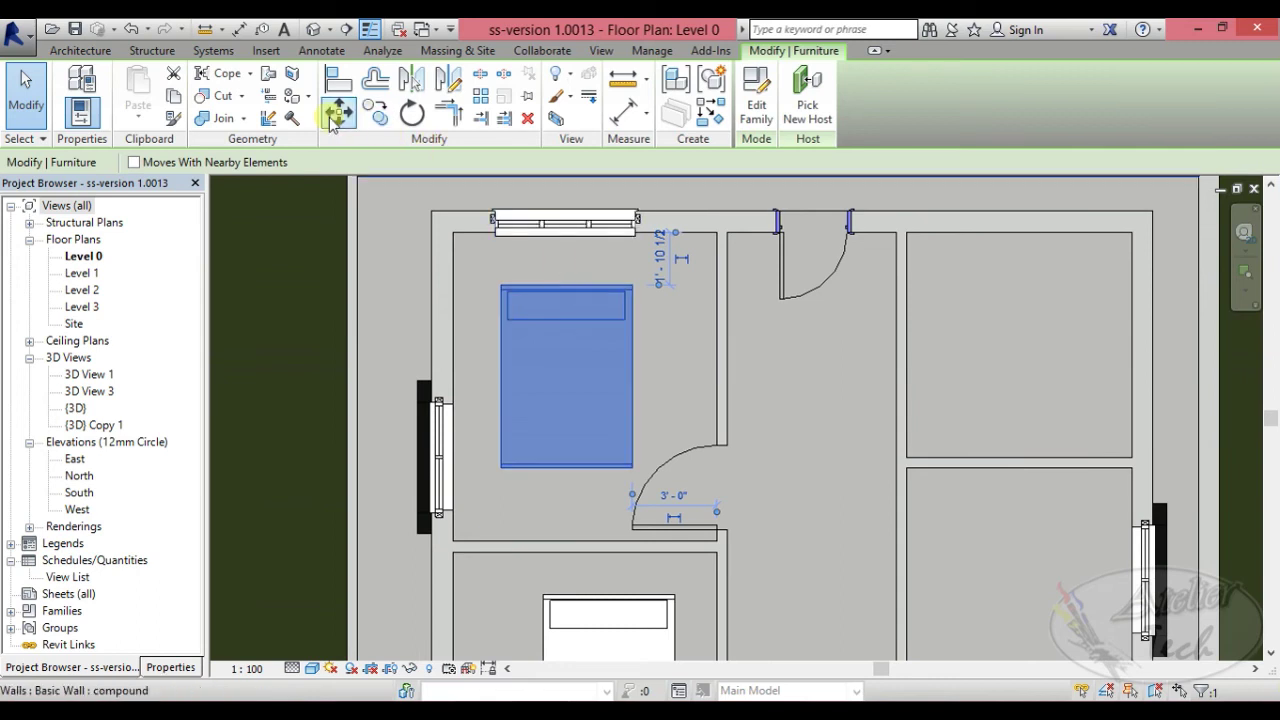
left_click(336, 116)
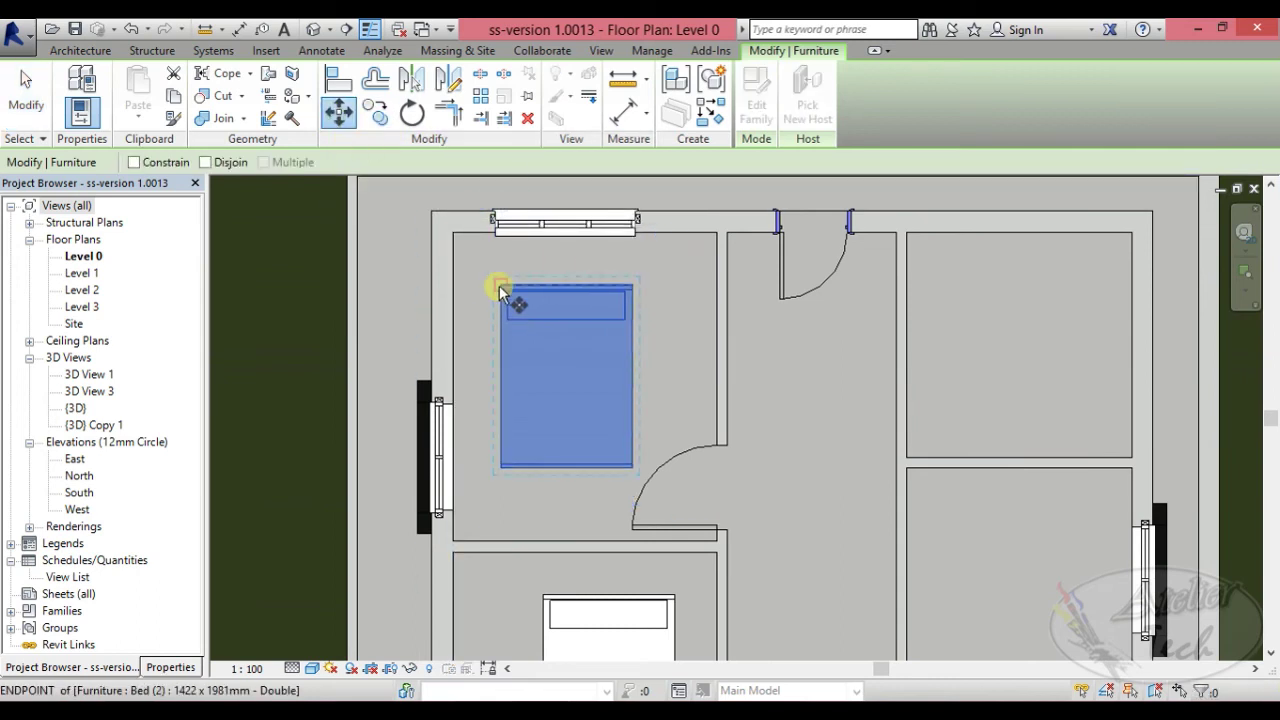
left_click(500, 290)
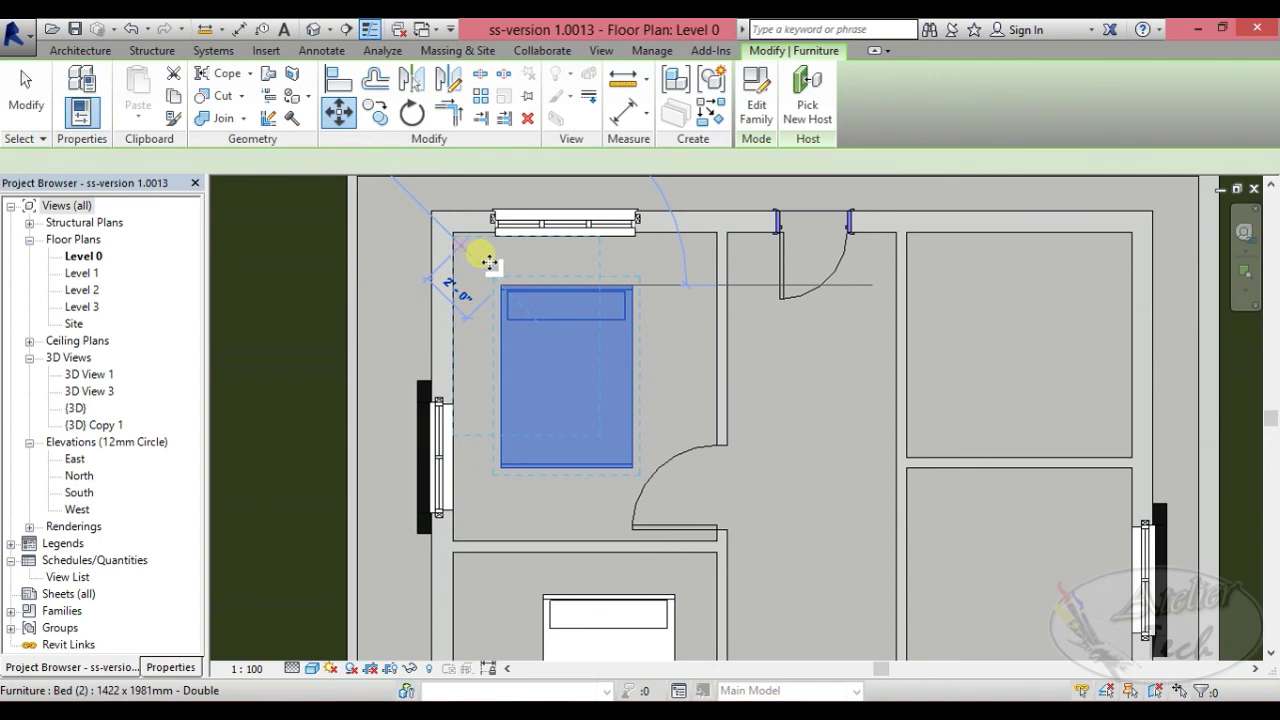
left_click(476, 258)
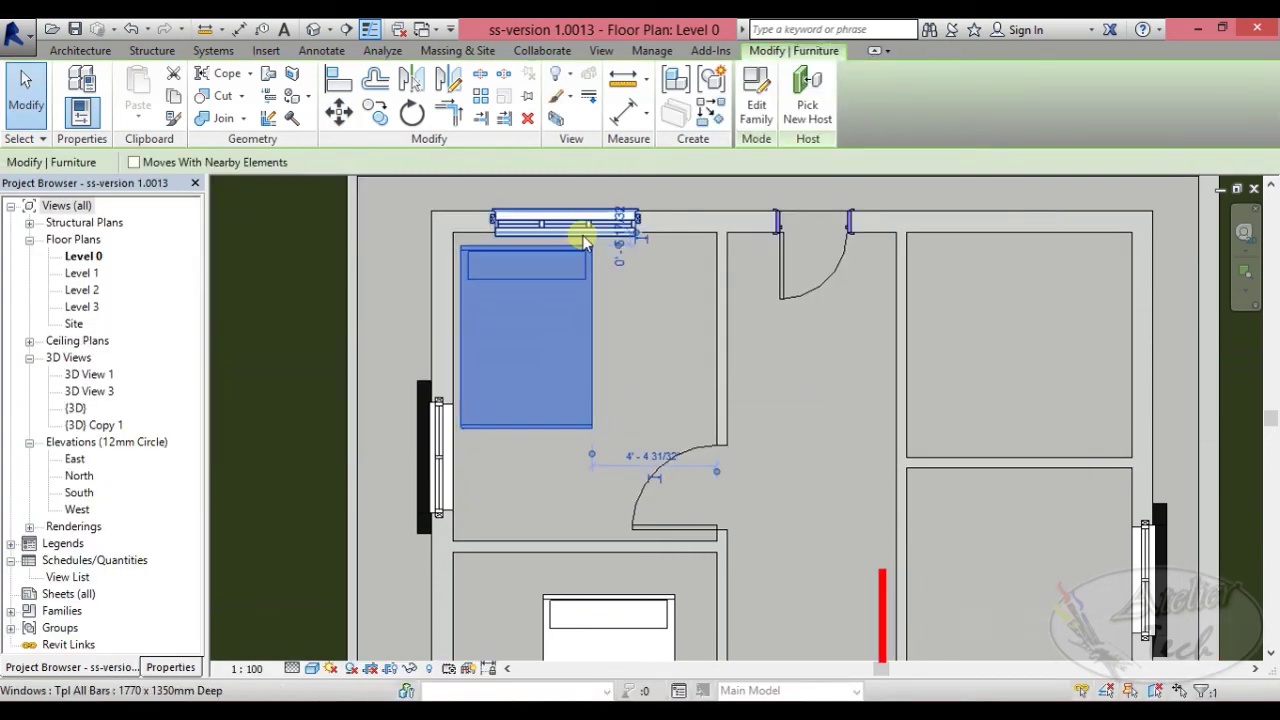
scroll(590, 240, "down", 3)
scroll(565, 425, "up", 2)
scroll(565, 425, "up", 3)
left_click(593, 330)
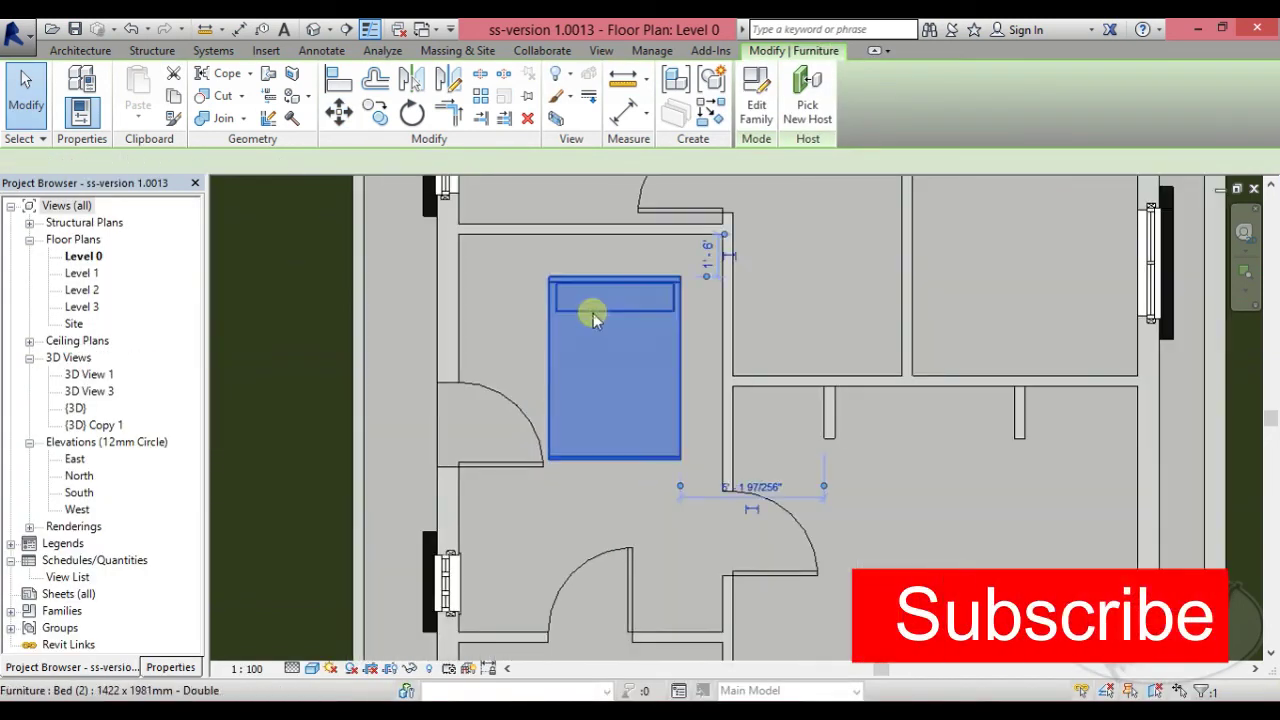
Rotate the lower bed 90° and move it into that room's top-left corner.
left_click(411, 113)
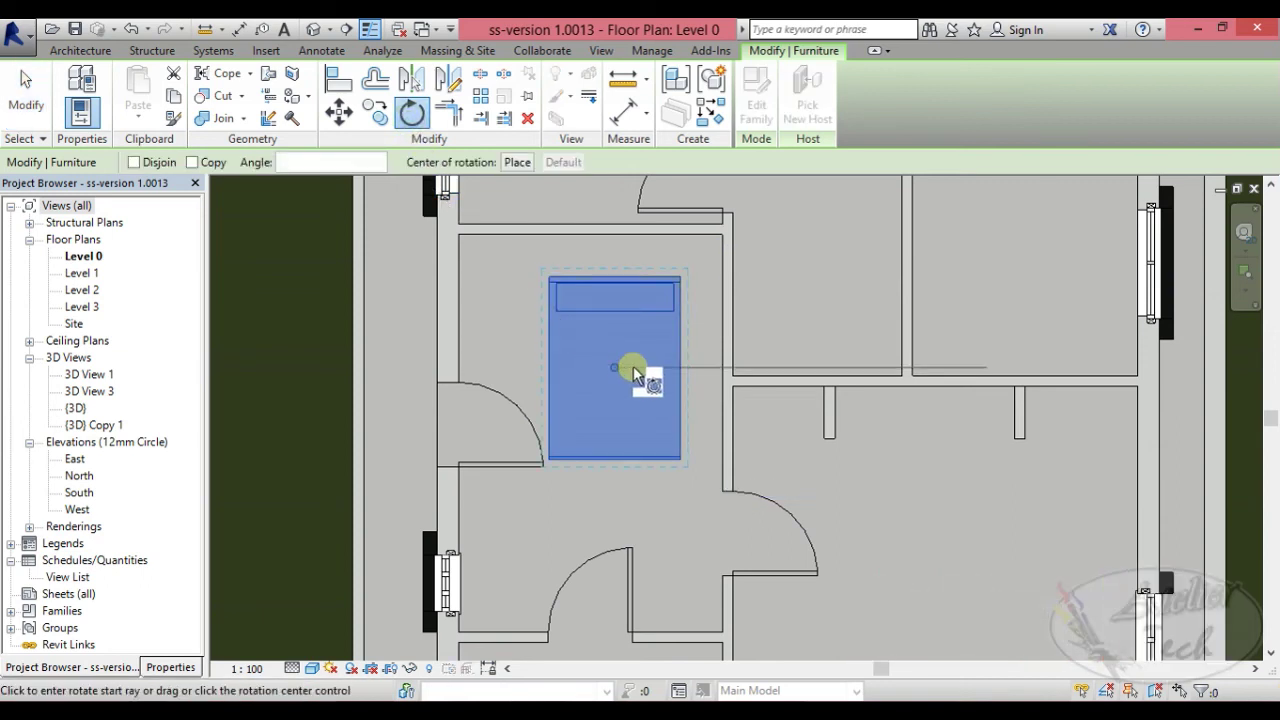
left_click(712, 371)
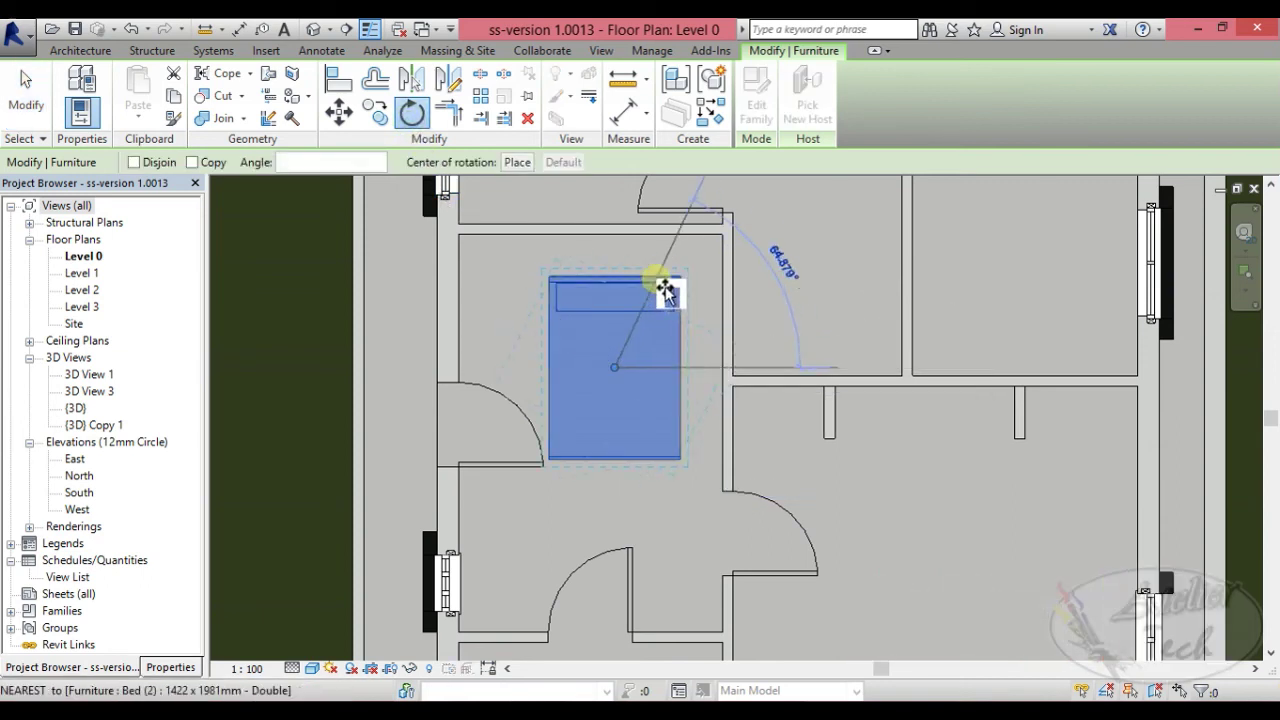
left_click(620, 262)
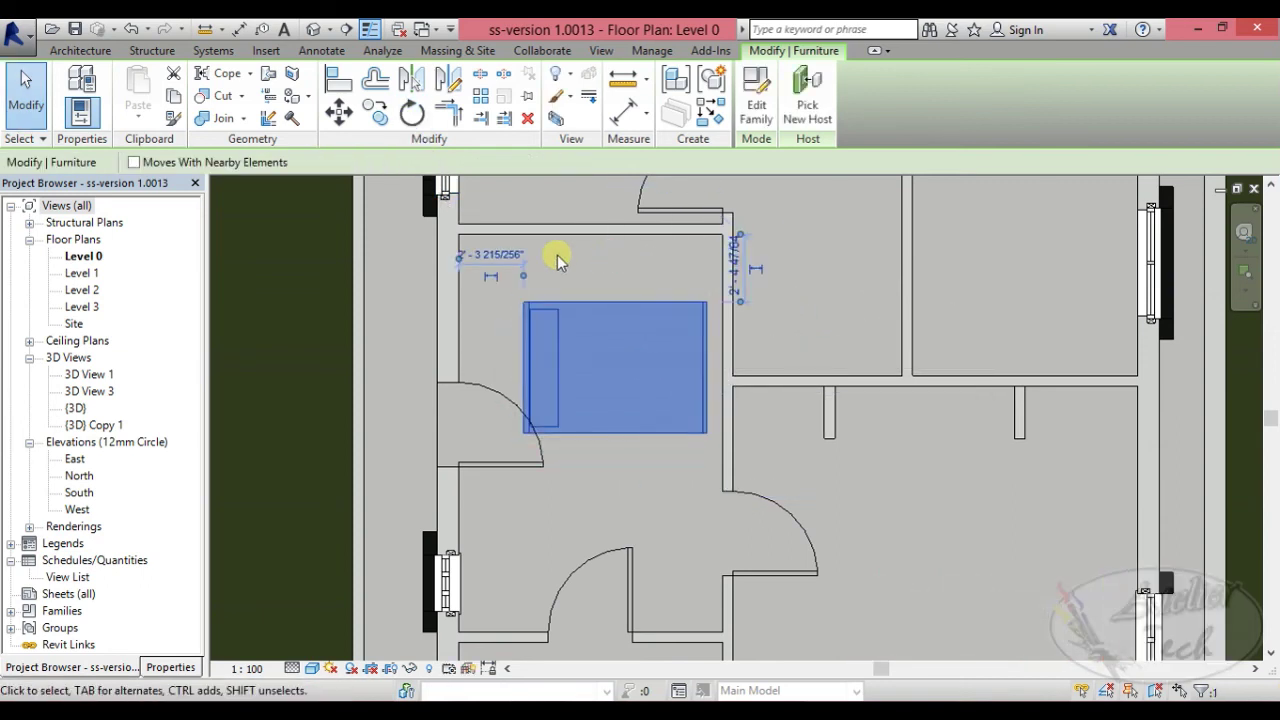
left_click(523, 302)
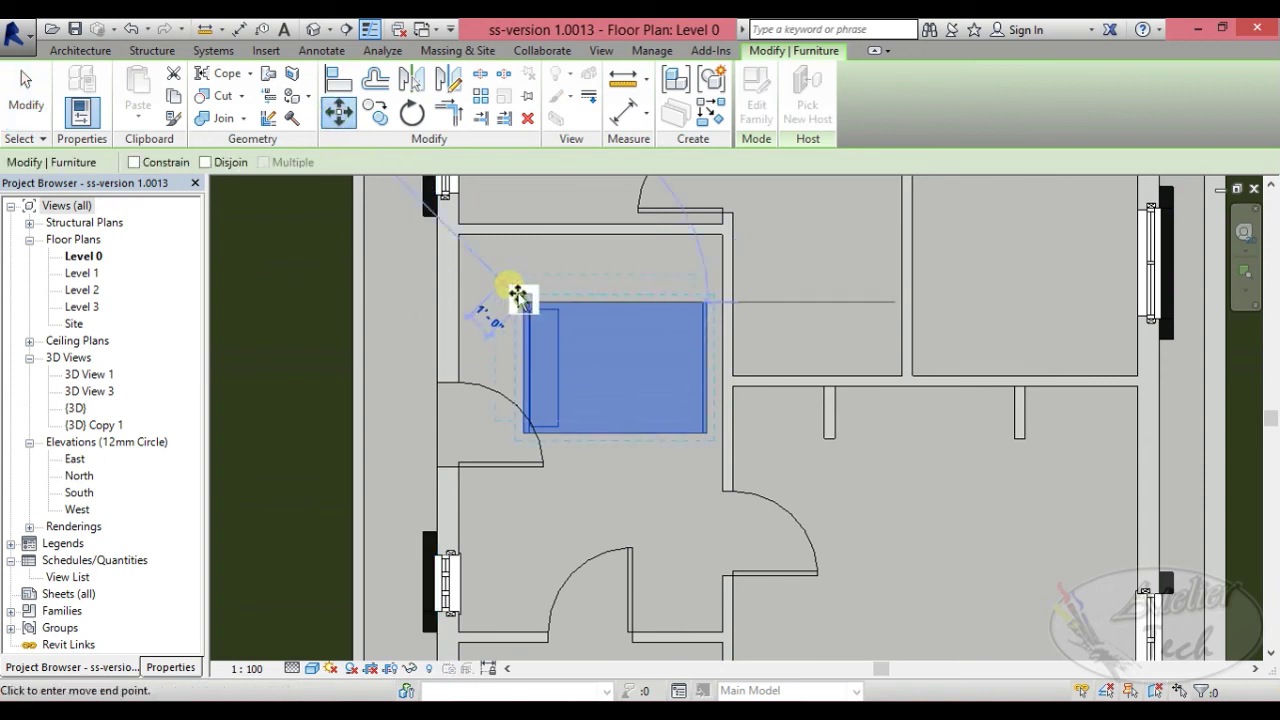
left_click(475, 254)
scroll(594, 414, "down", 2)
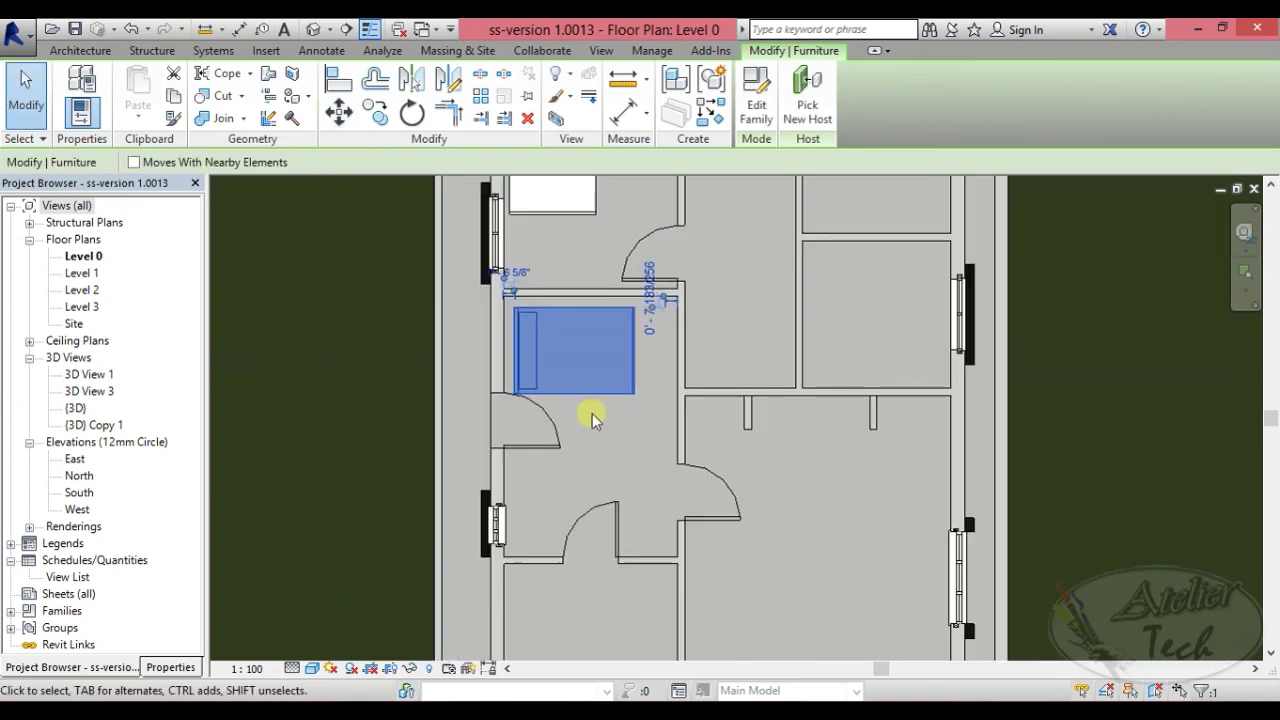
scroll(643, 357, "down", 1)
scroll(672, 290, "up", 1)
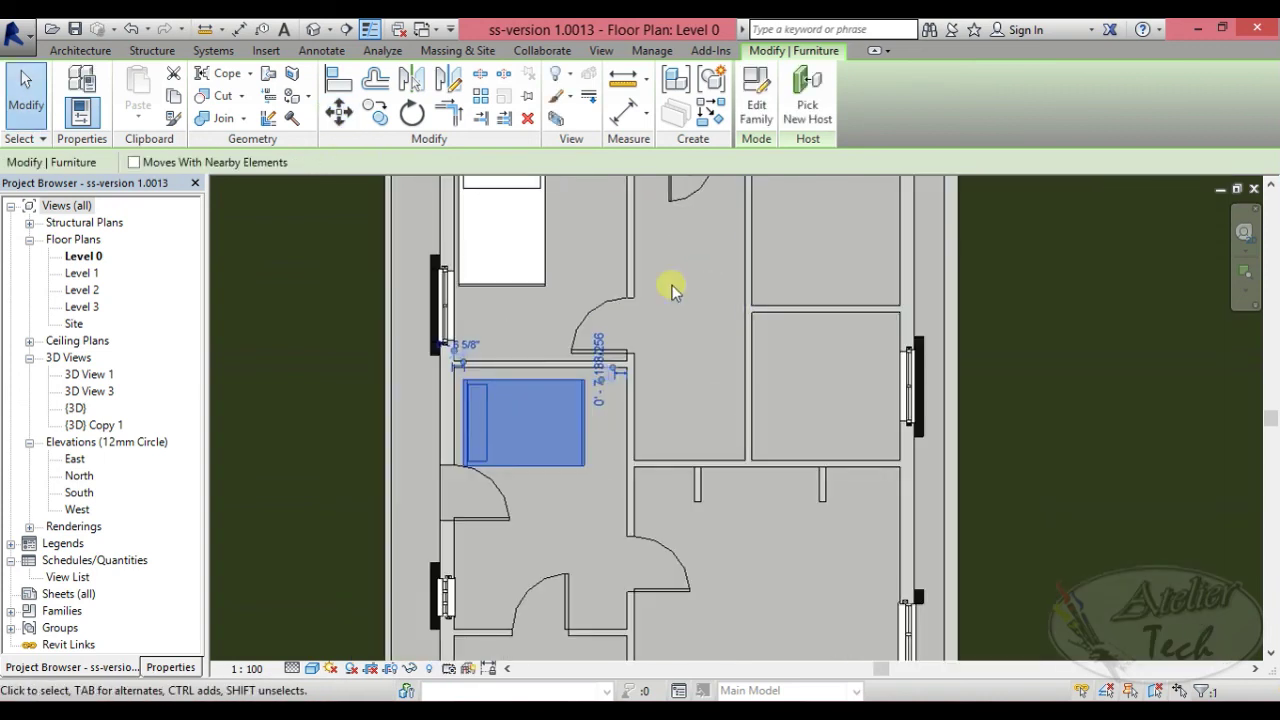
Start copying the rotated bed, using its midpoint as the base point.
left_click(375, 112)
left_click(475, 432)
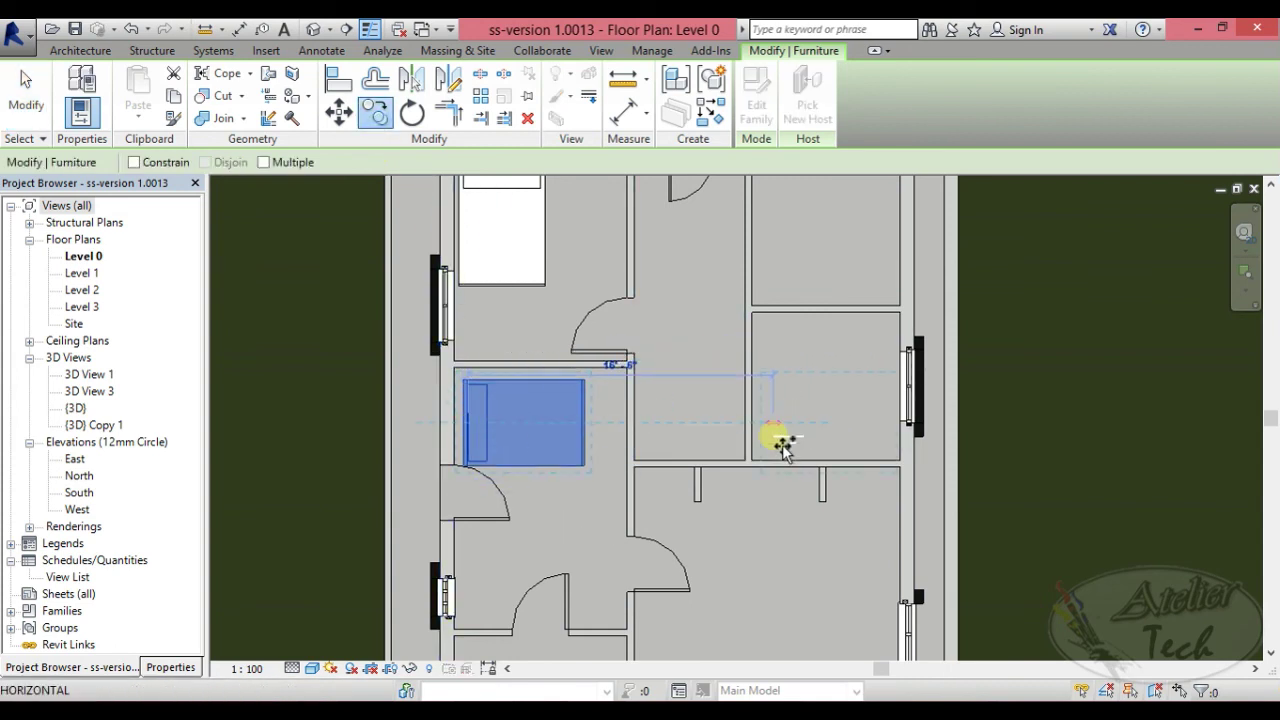
scroll(830, 330, "down", 2)
scroll(886, 200, "up", 3)
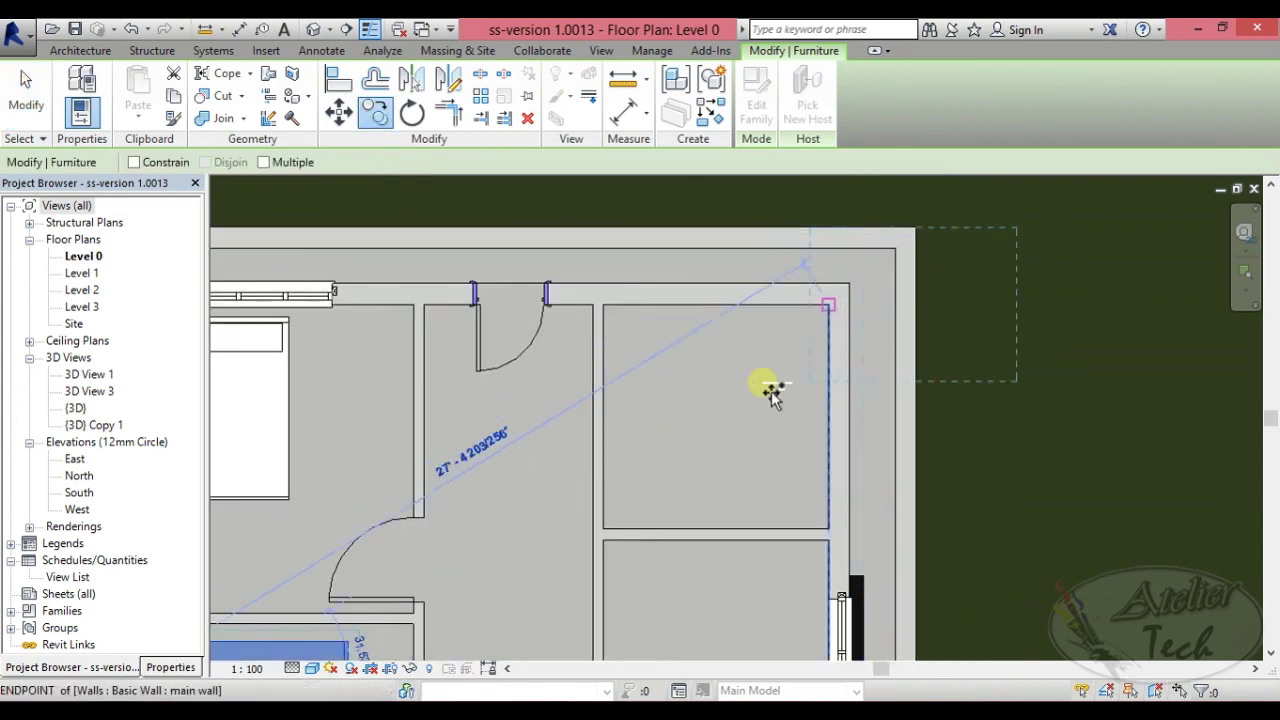
Drop the bed copy into the upper-right room, end Copy, and deselect it.
left_click(658, 408)
right_click(866, 260)
left_click(886, 276)
right_click(982, 210)
left_click(1006, 222)
scroll(706, 352, "down", 2)
scroll(706, 352, "down", 2)
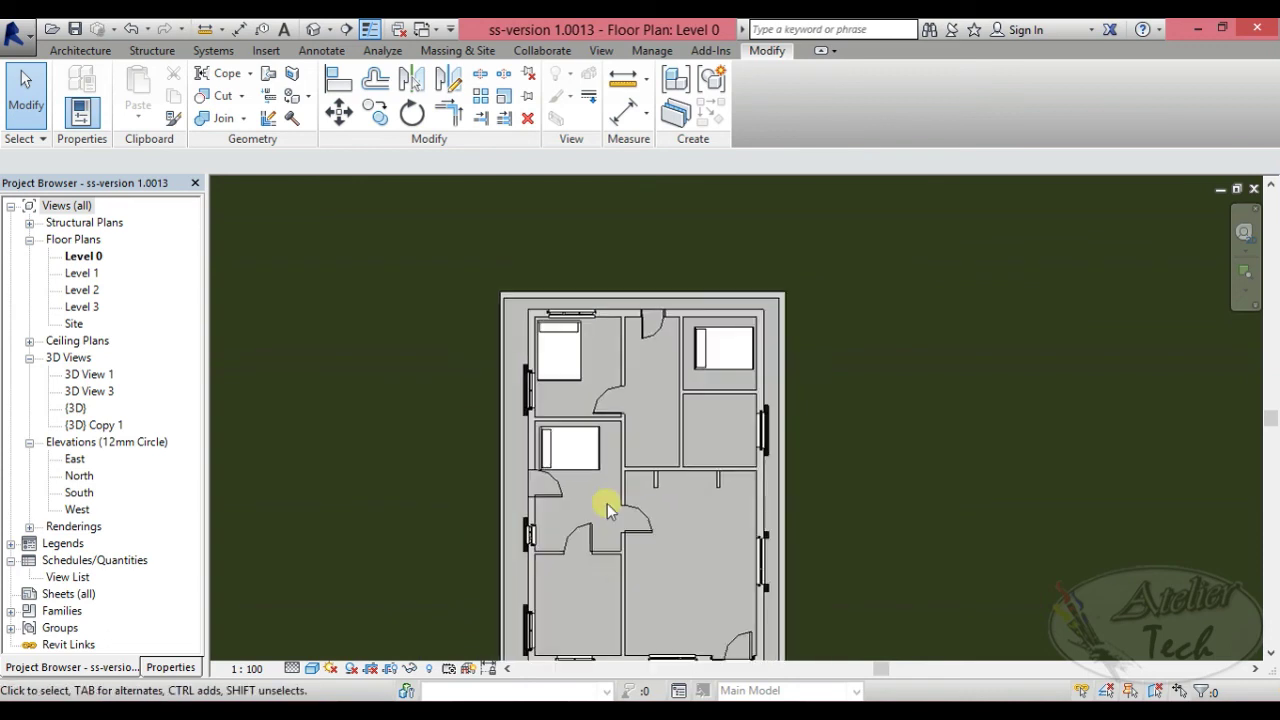
scroll(607, 503, "up", 2)
mouse_move(614, 400)
middle_mouse_down()
mouse_move(642, 363)
mouse_move(624, 470)
middle_mouse_up()
scroll(614, 410, "up", 1)
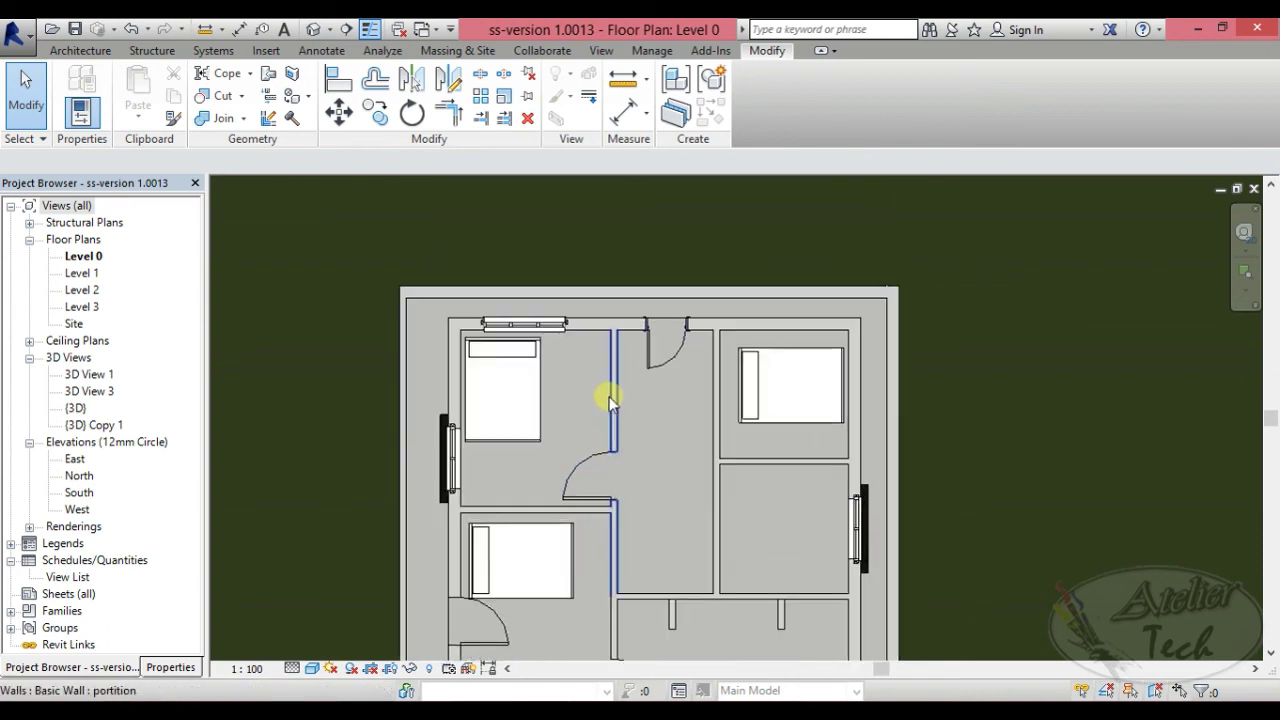